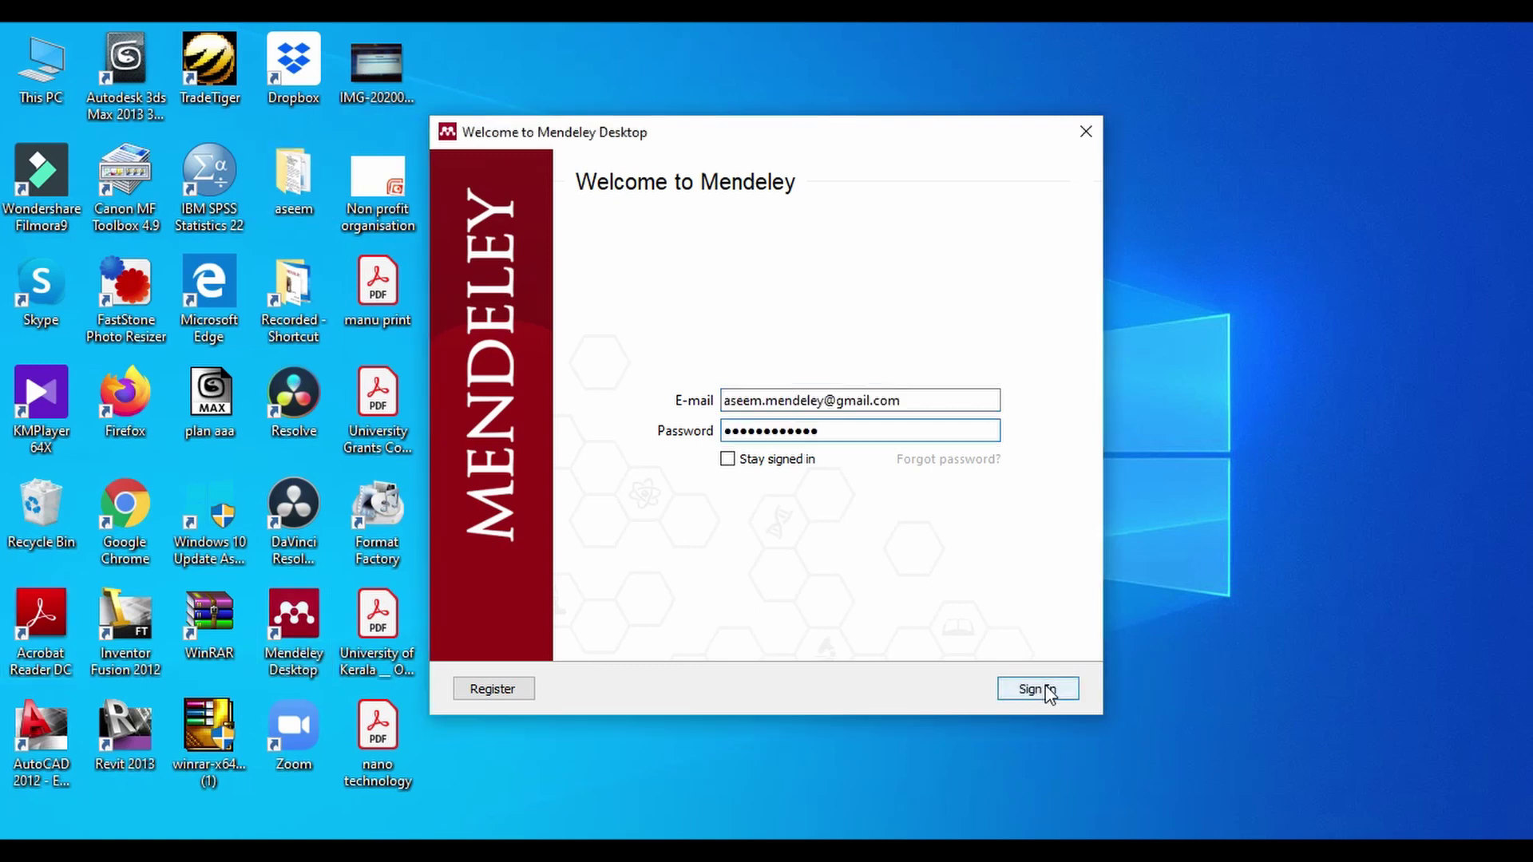
Step: Sign in to Mendeley Desktop with the entered credentials and maximize the program window
left_click(1047, 688)
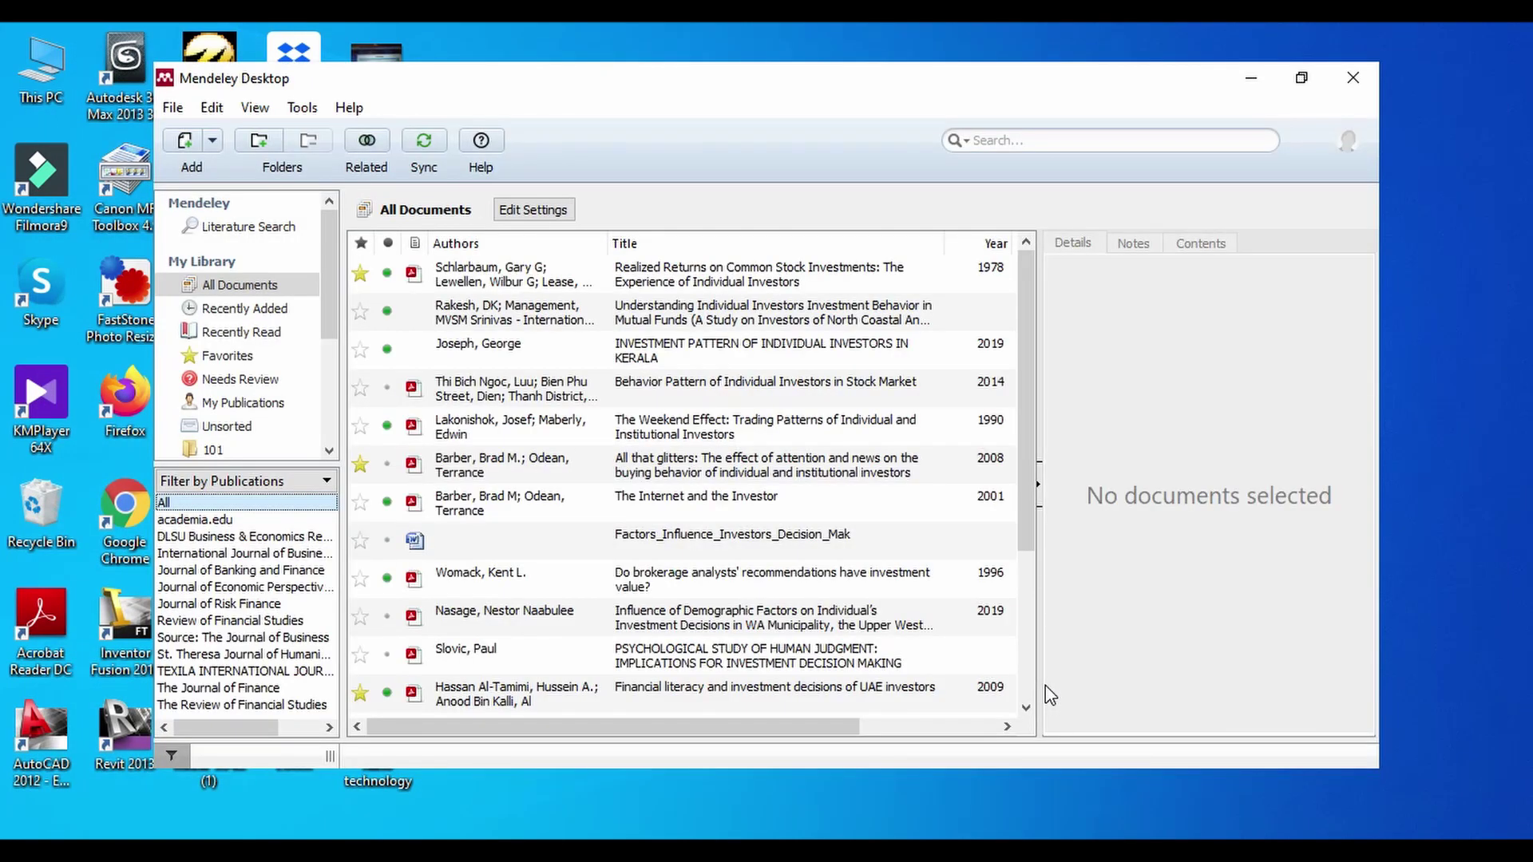
left_click(1309, 87)
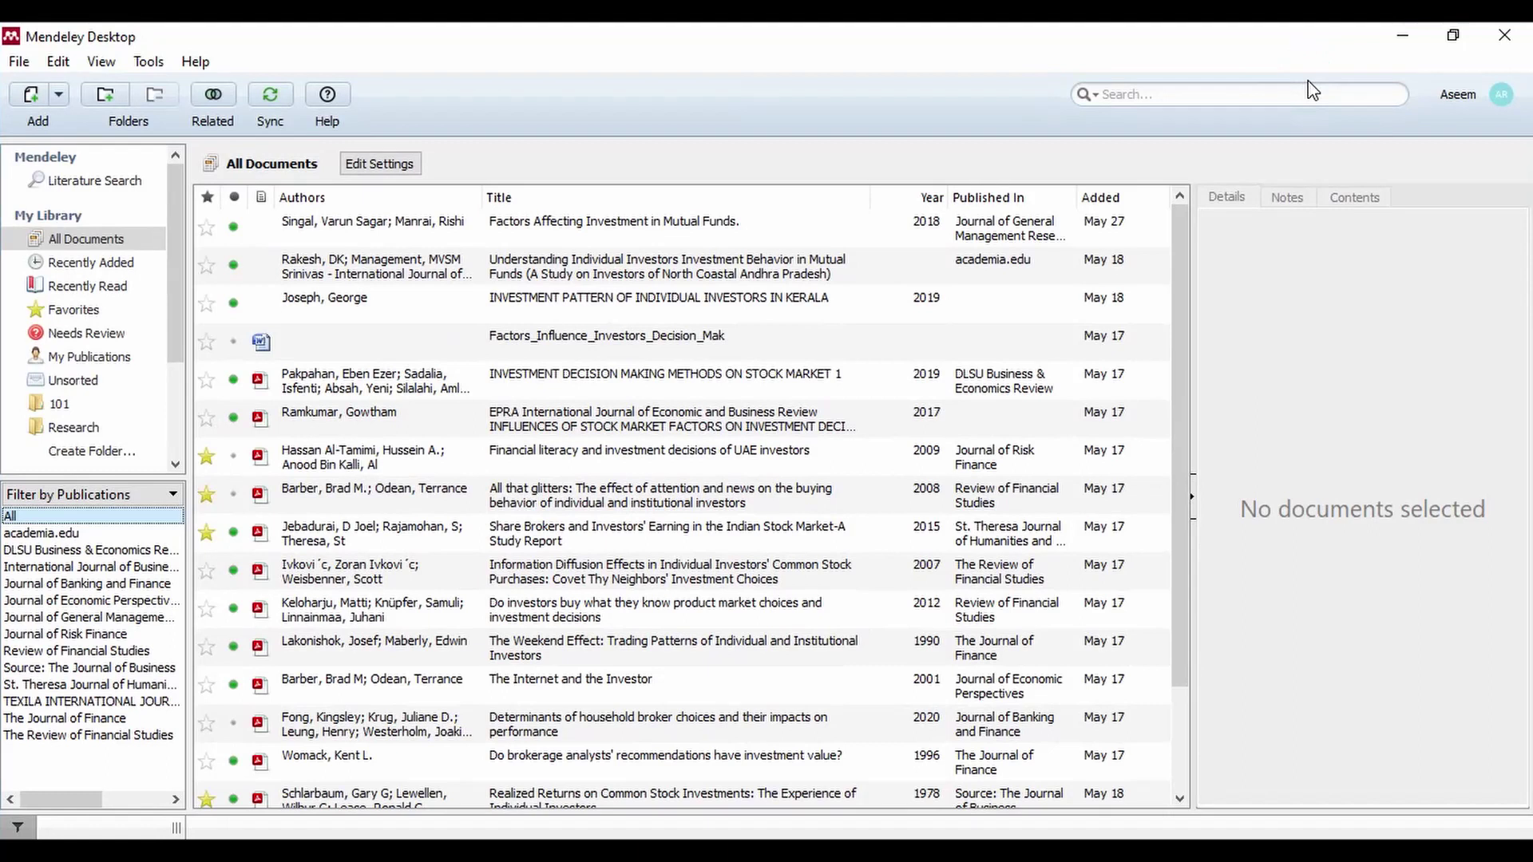
Step: Search Mendeley's literature catalog for "influence of investment decision"
left_click(133, 185)
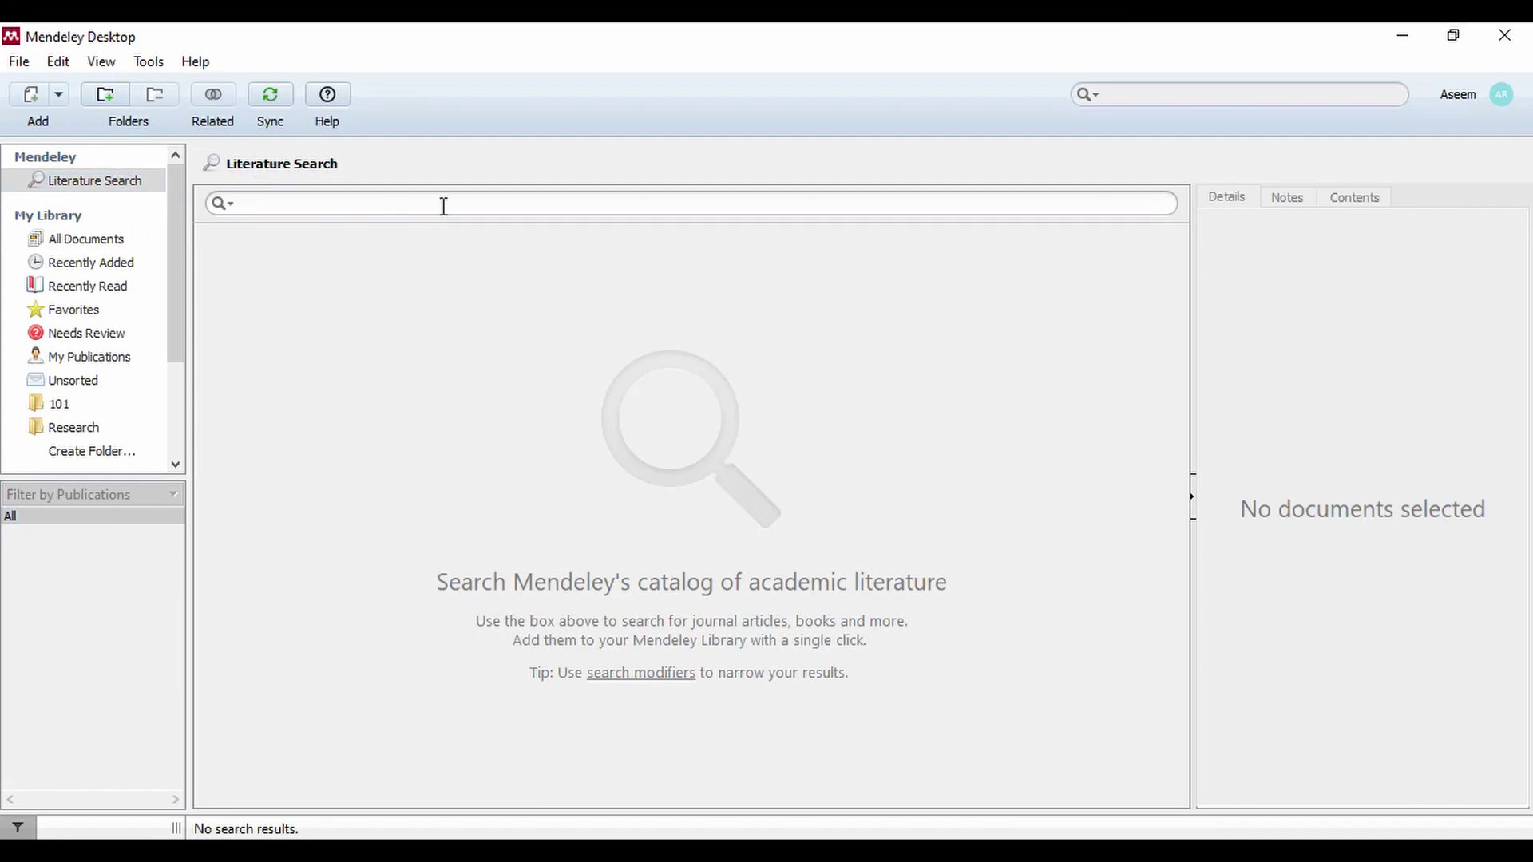
type("influence of investment decision")
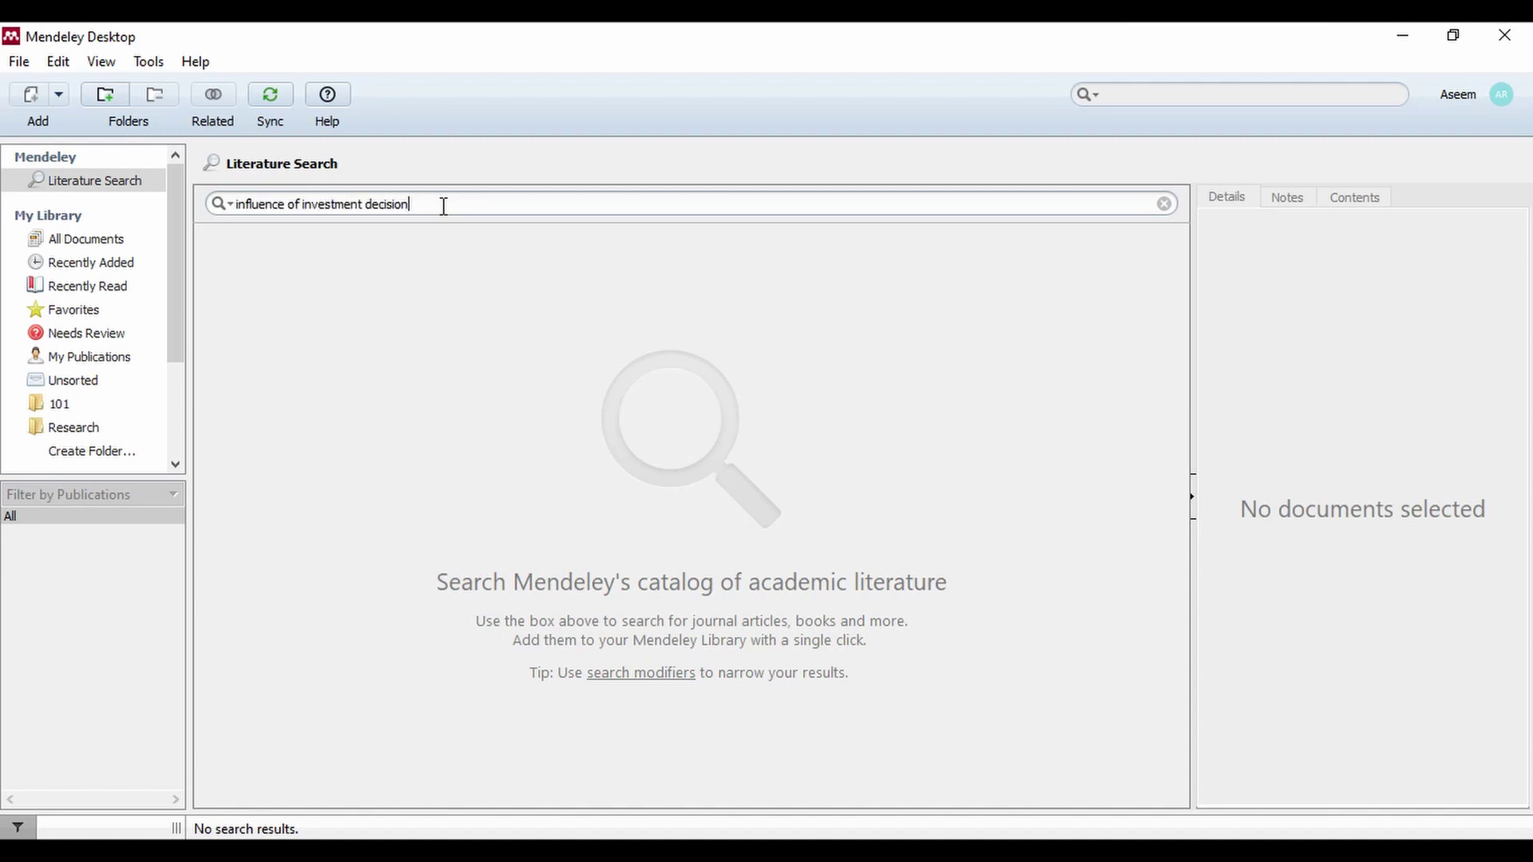
key("Return")
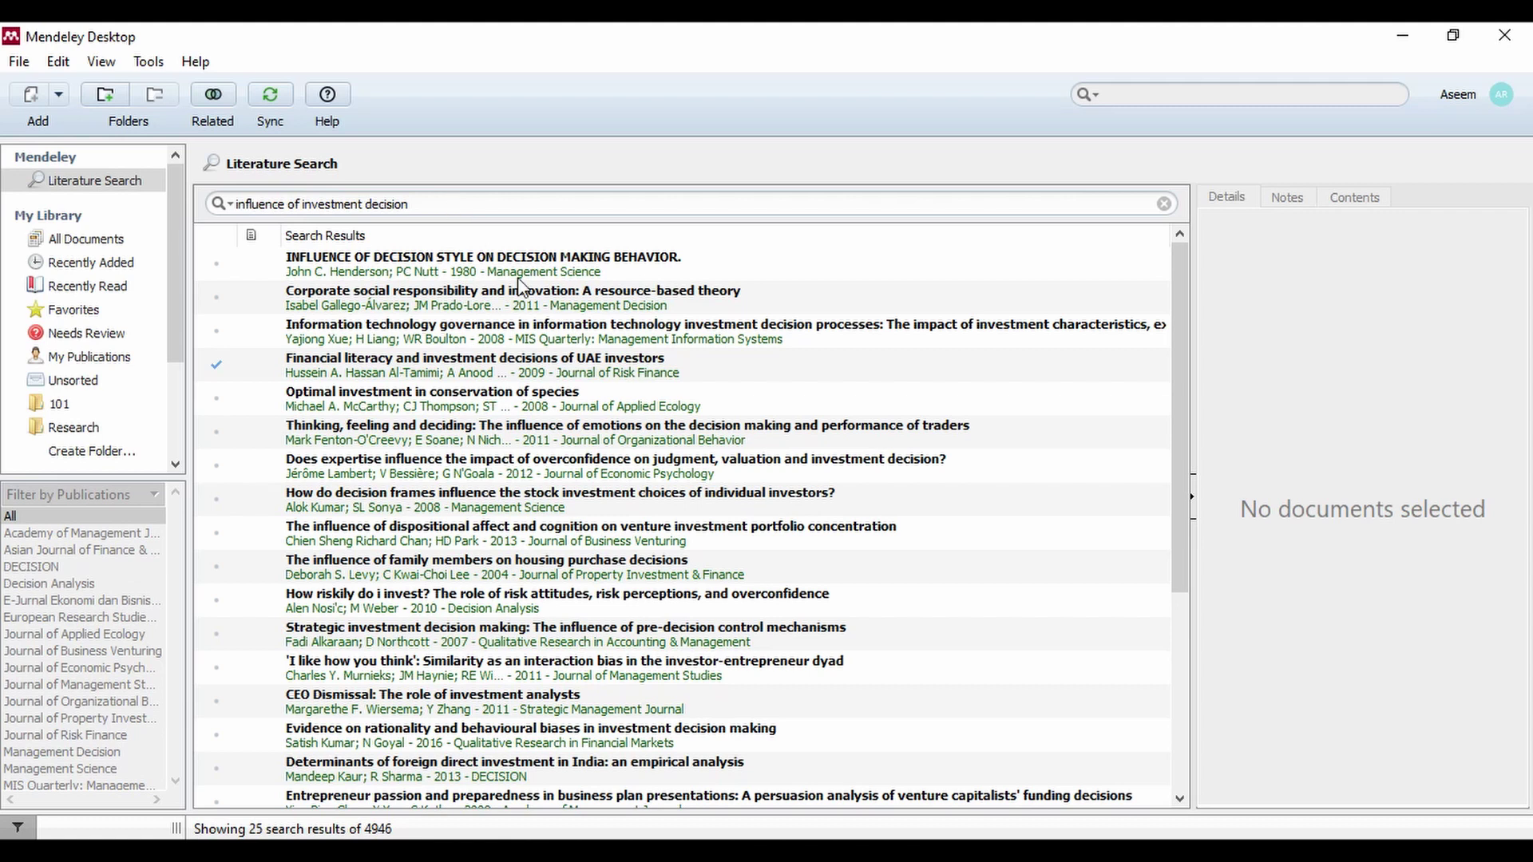
Step: Review the details and abstracts of the results on decision style, information technology governance, and financial literacy of UAE investors
left_click(489, 263)
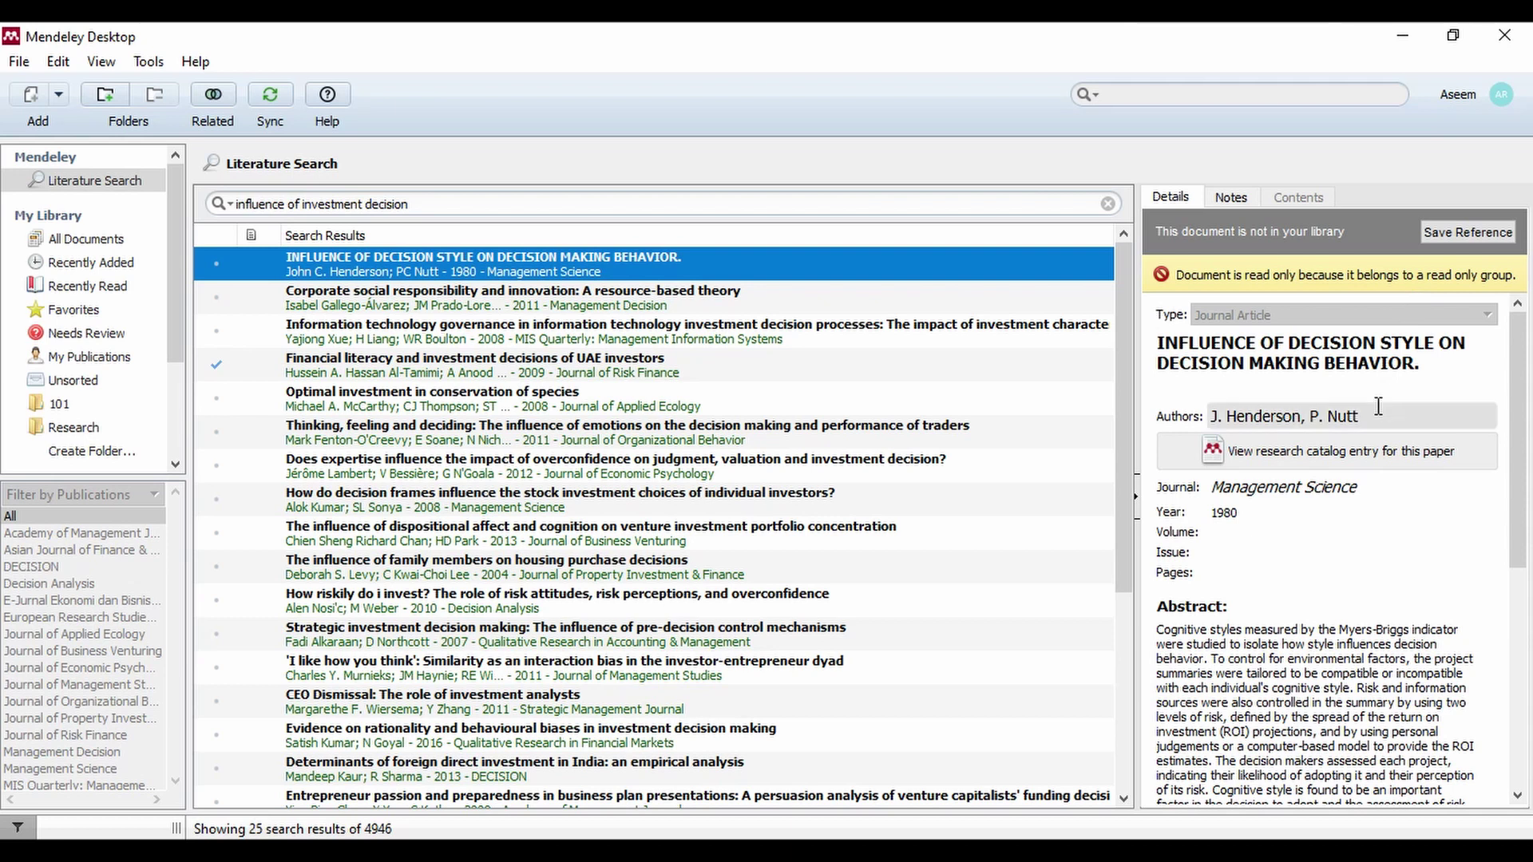
scroll(1330, 551, "down", 2)
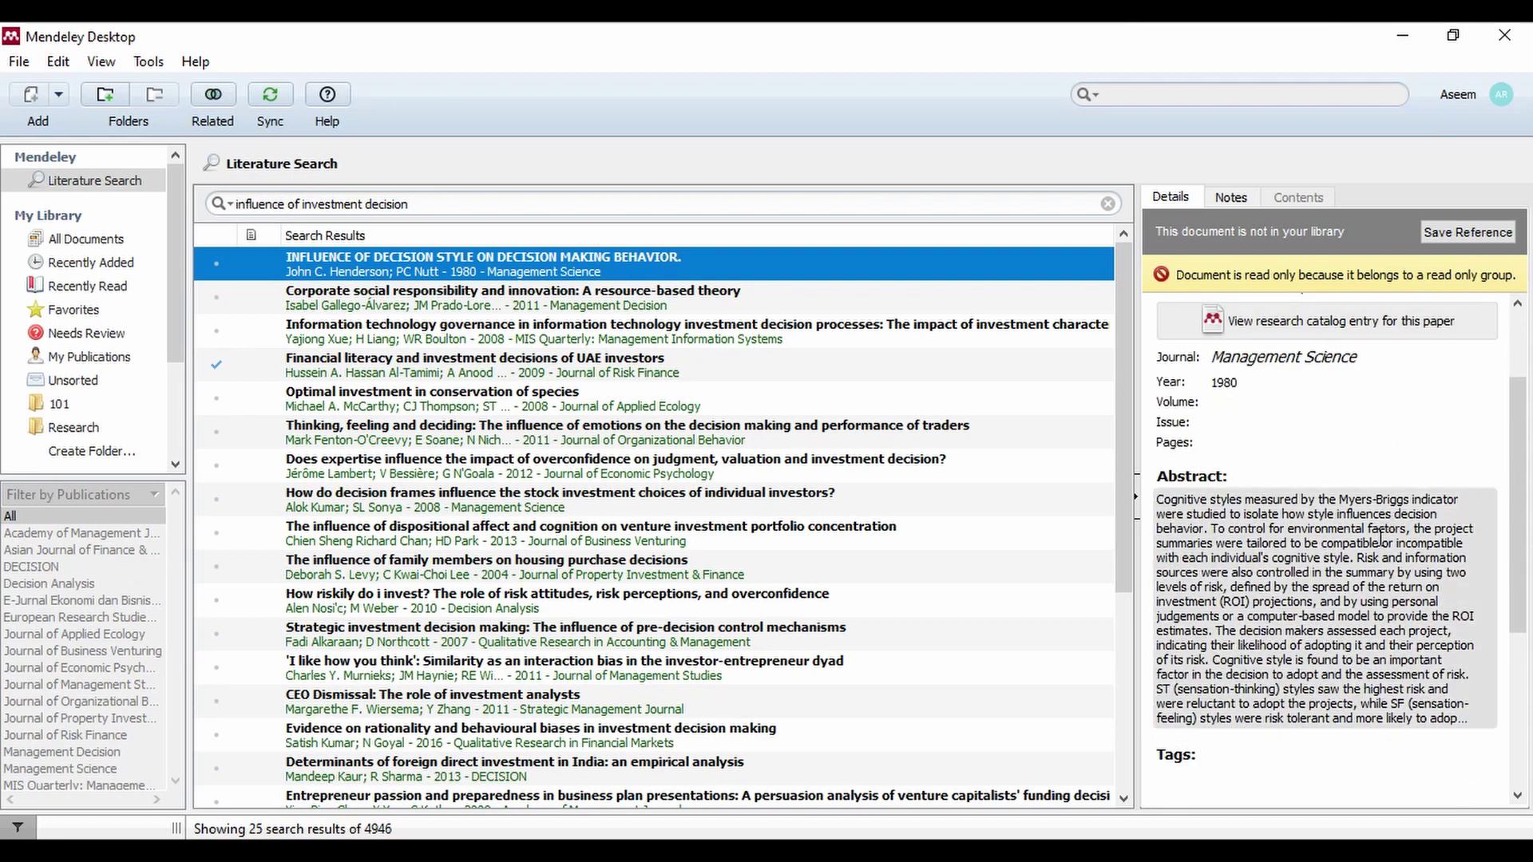
scroll(1390, 527, "down", 4)
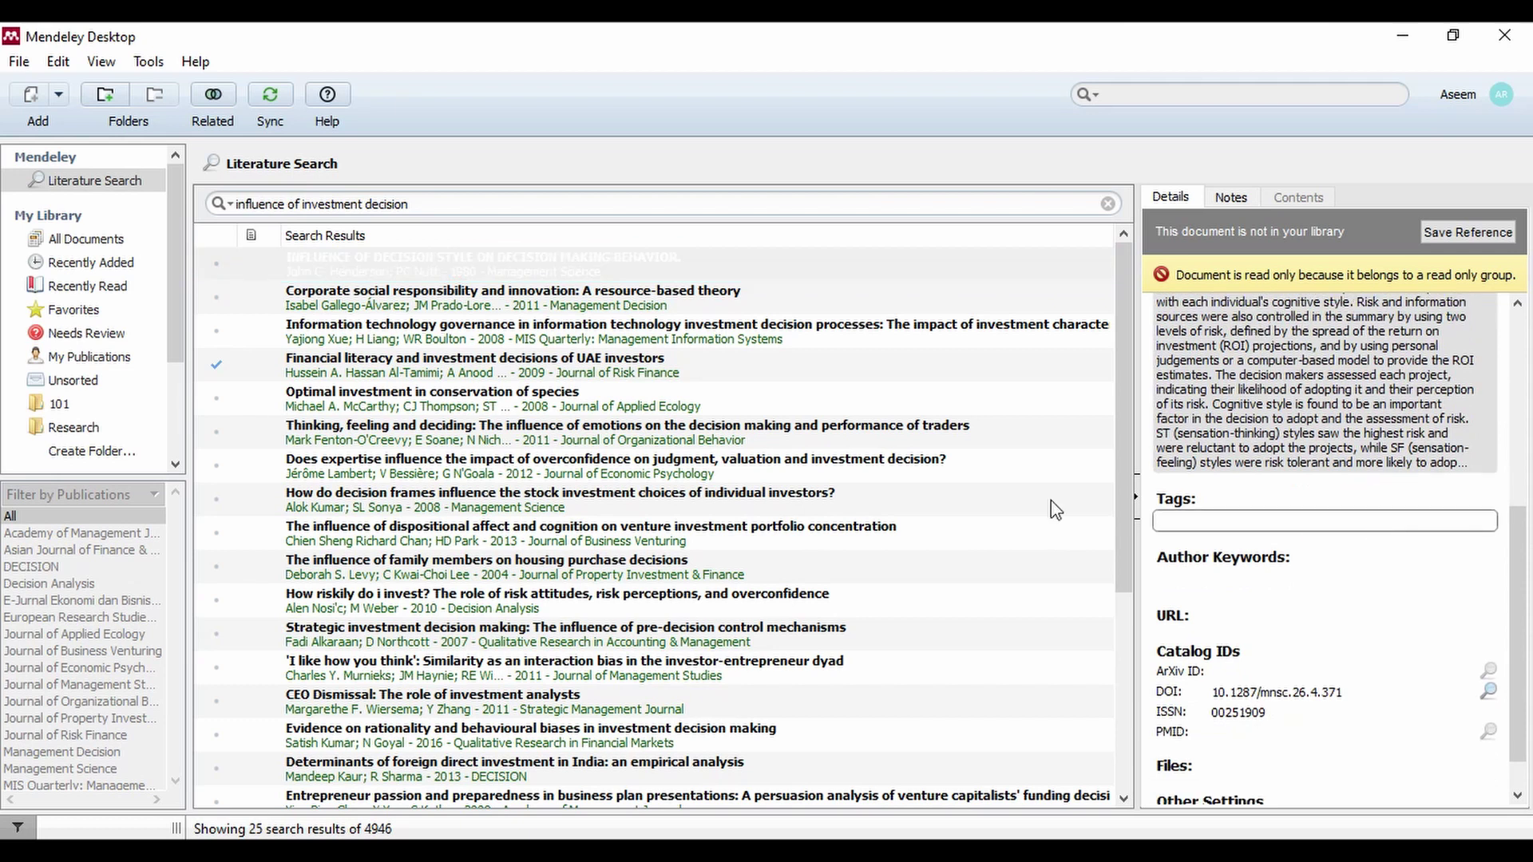
left_click(588, 344)
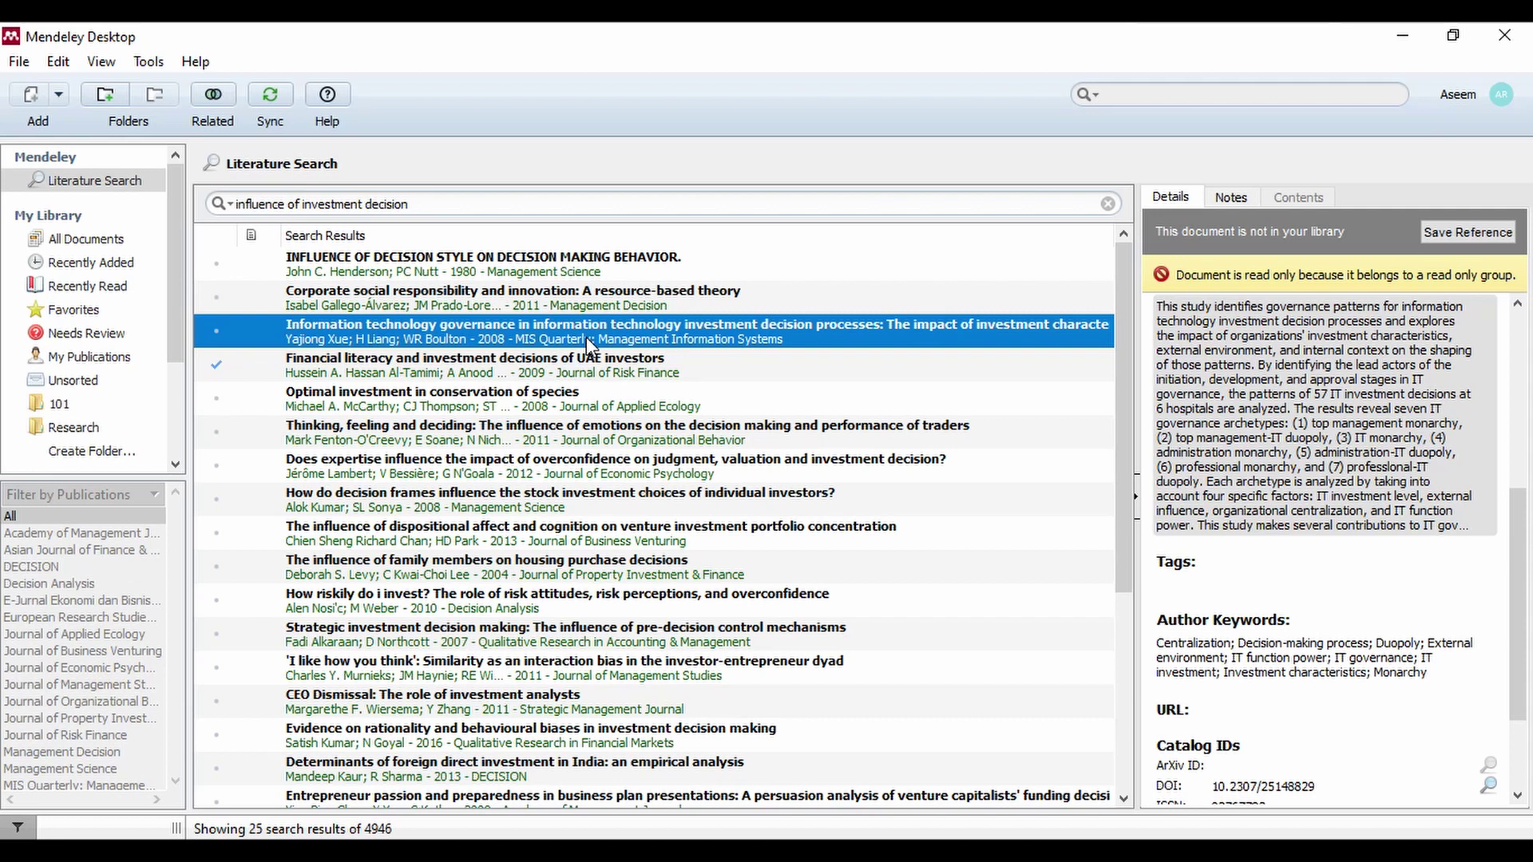
scroll(1207, 574, "up", 1)
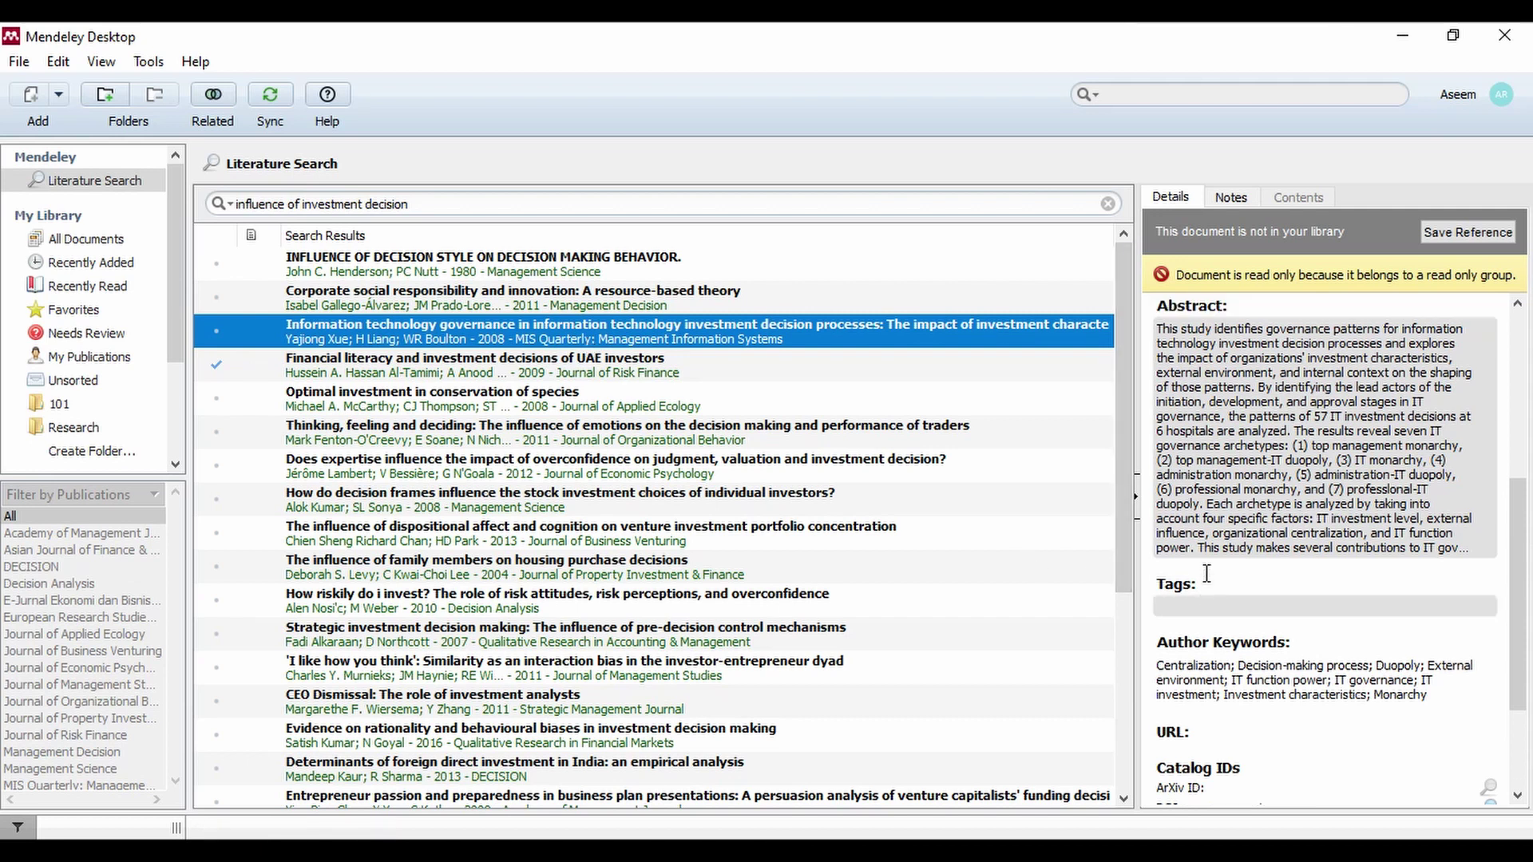
scroll(1207, 574, "up", 5)
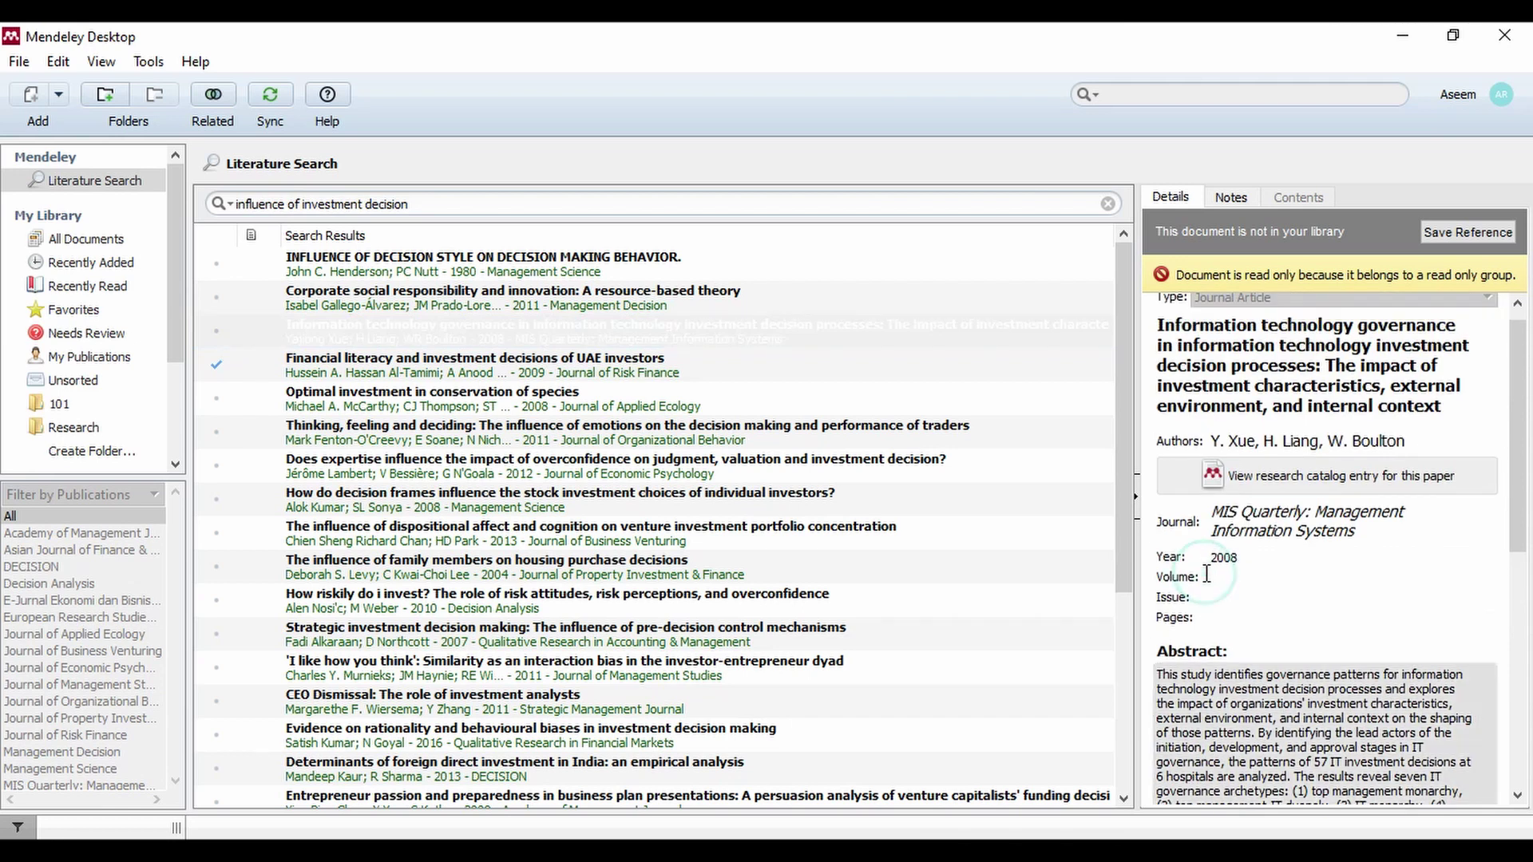
left_click(568, 369)
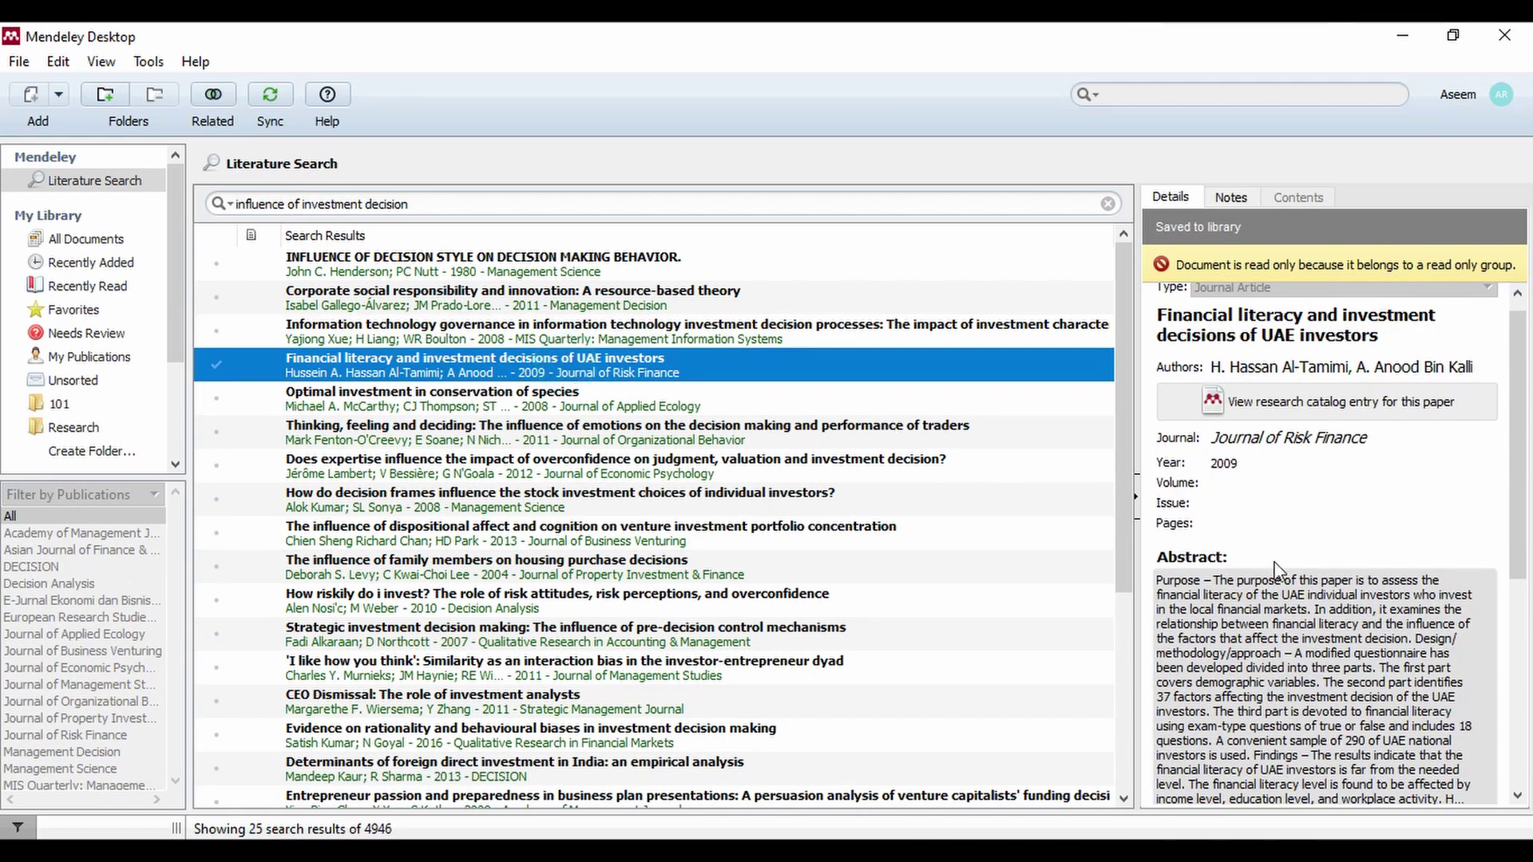
scroll(1287, 542, "down", 2)
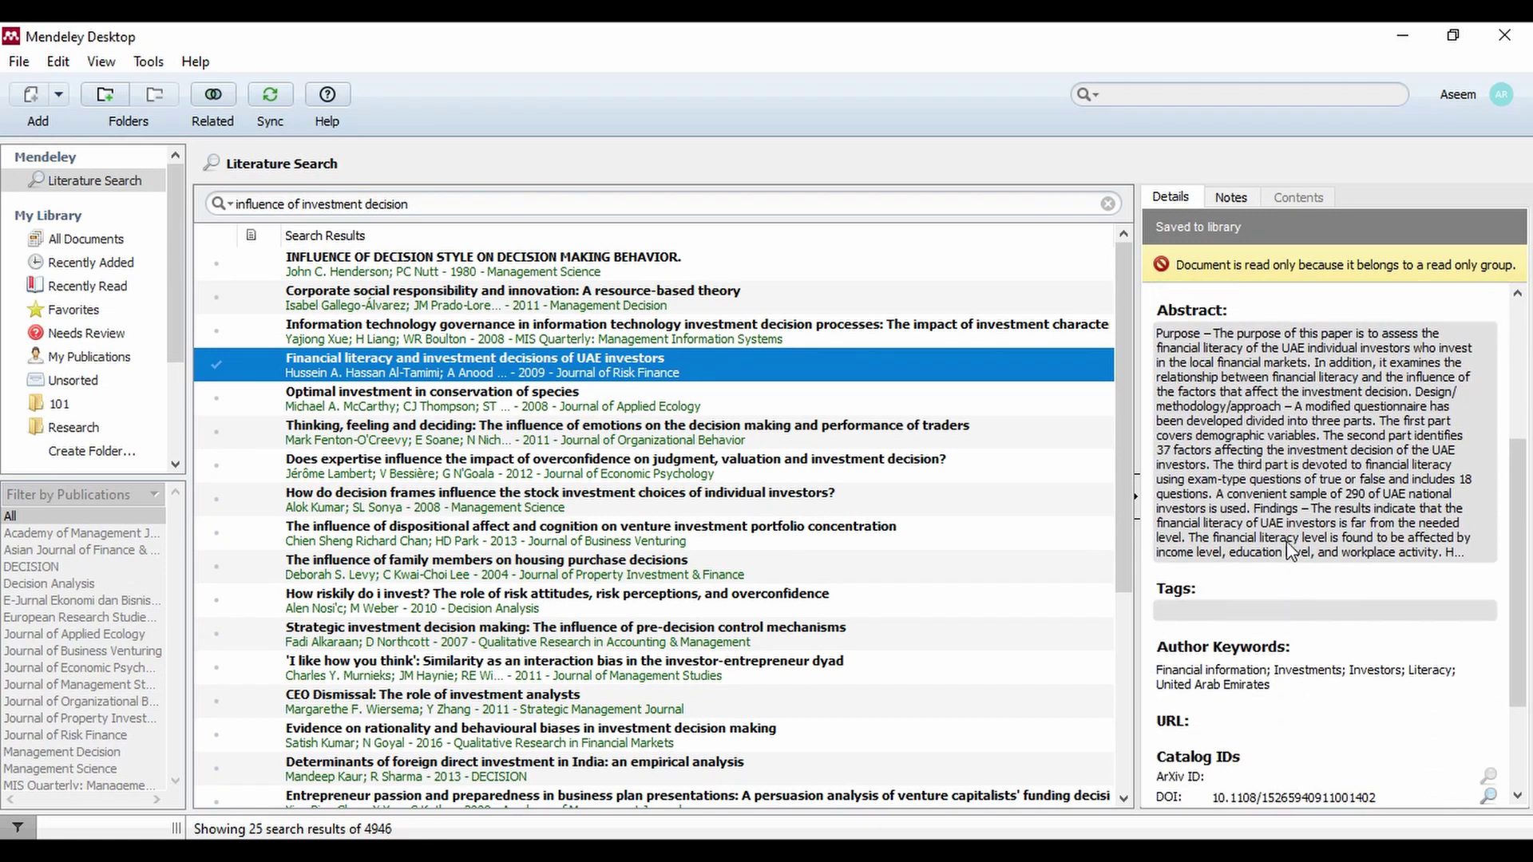
left_click(1287, 541)
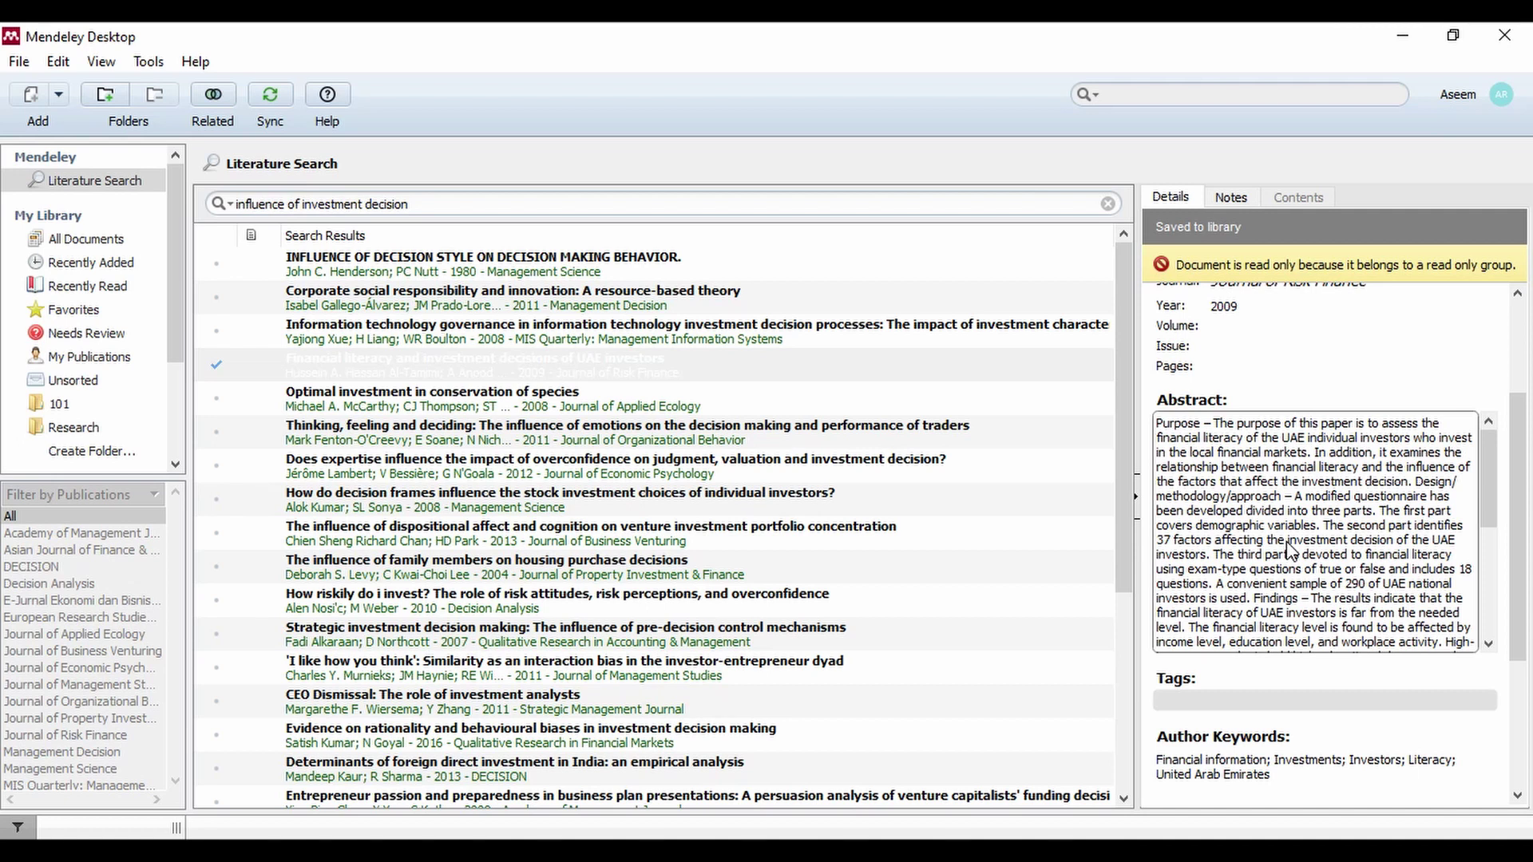
Step: Save the reference for "Influence of Decision Style on Decision Making Behavior" to the library after reviewing its details down to the catalog IDs
left_click(506, 260)
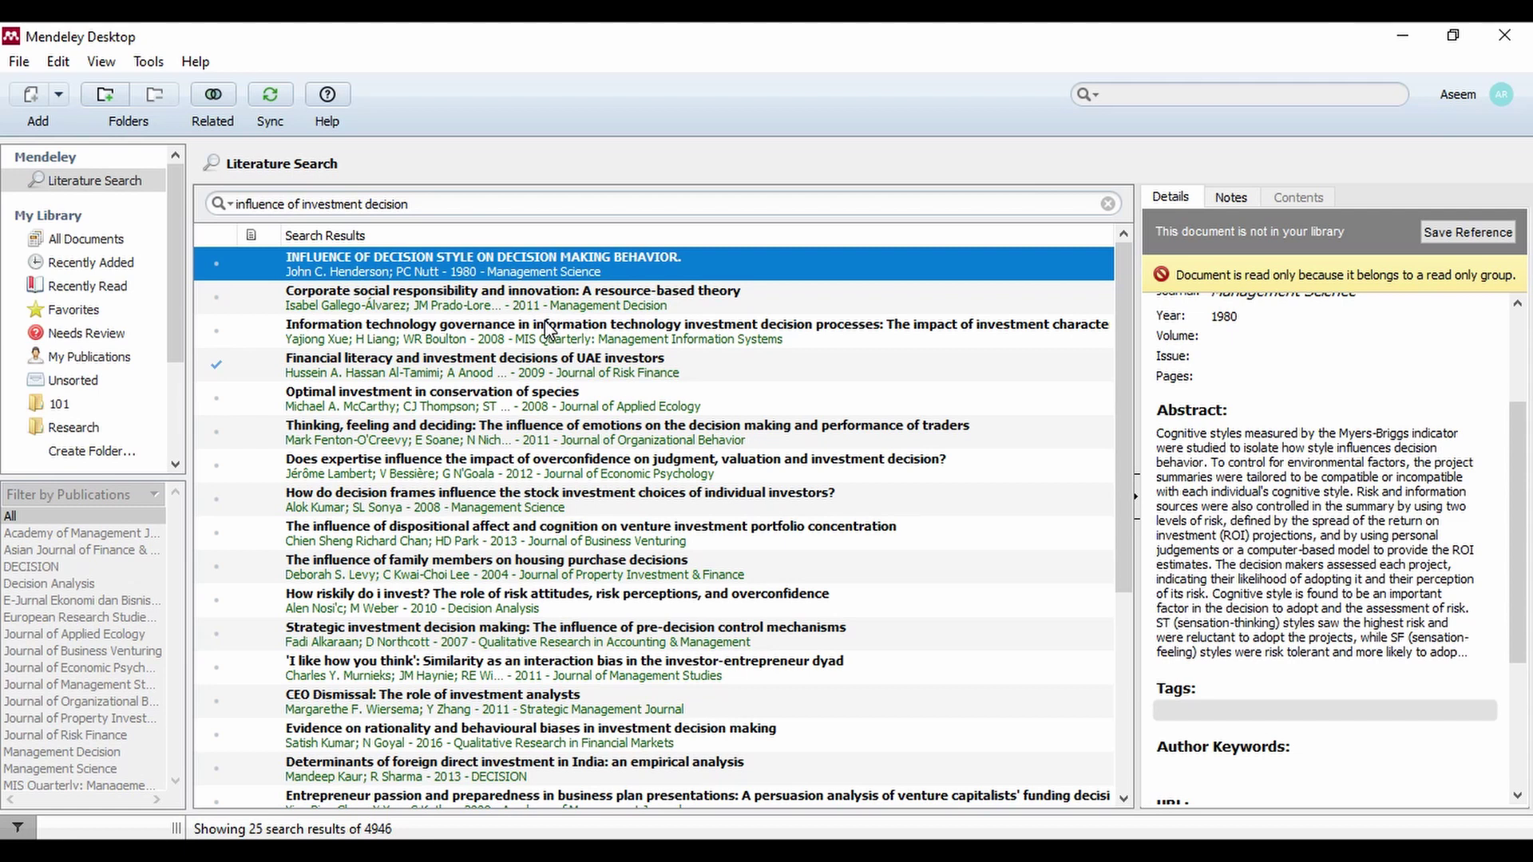
left_click(630, 268)
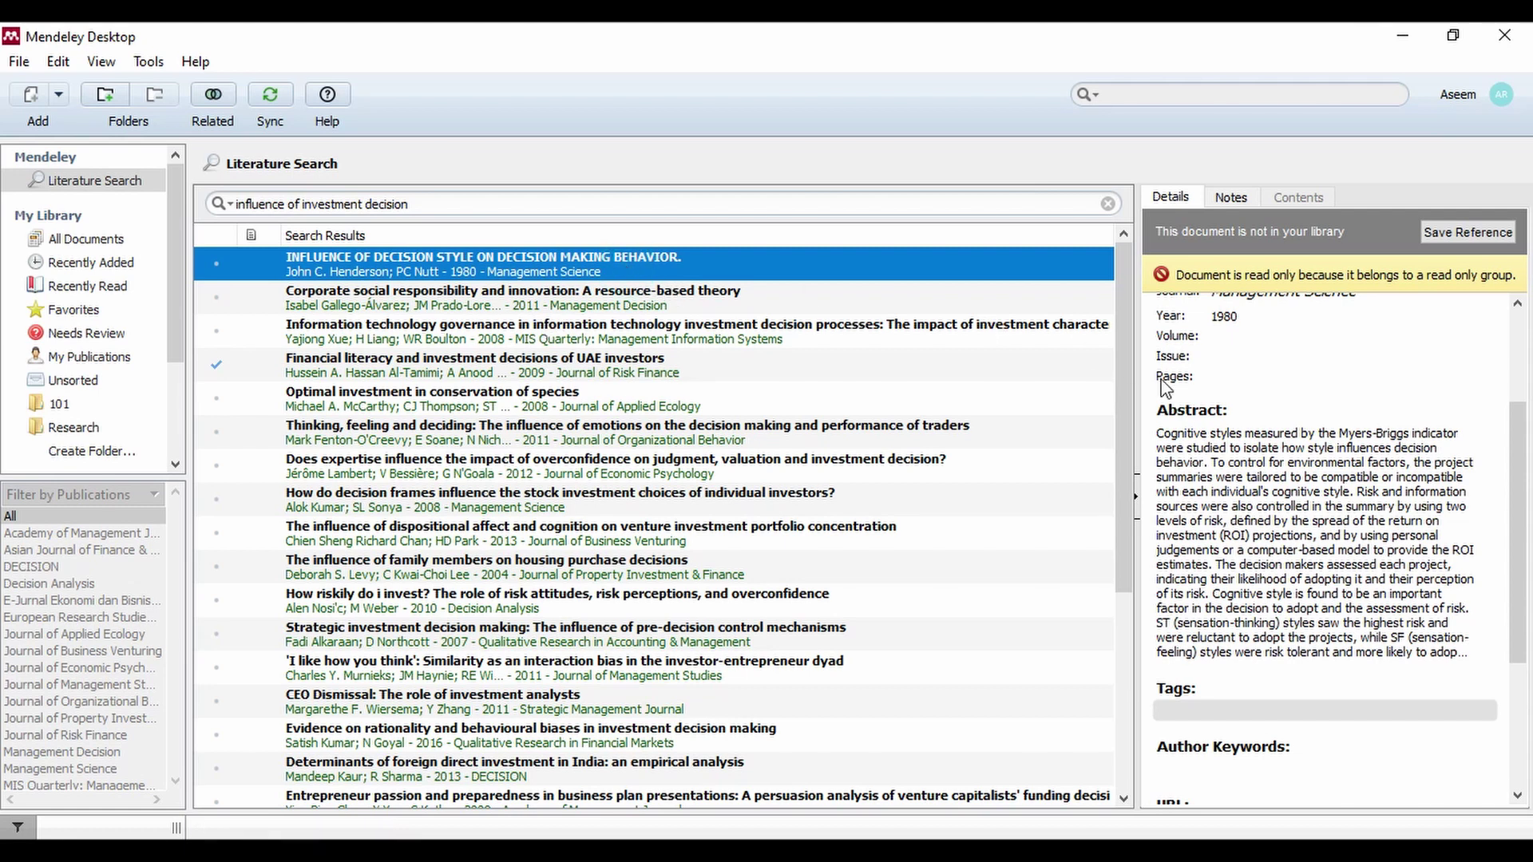
left_click(1292, 390)
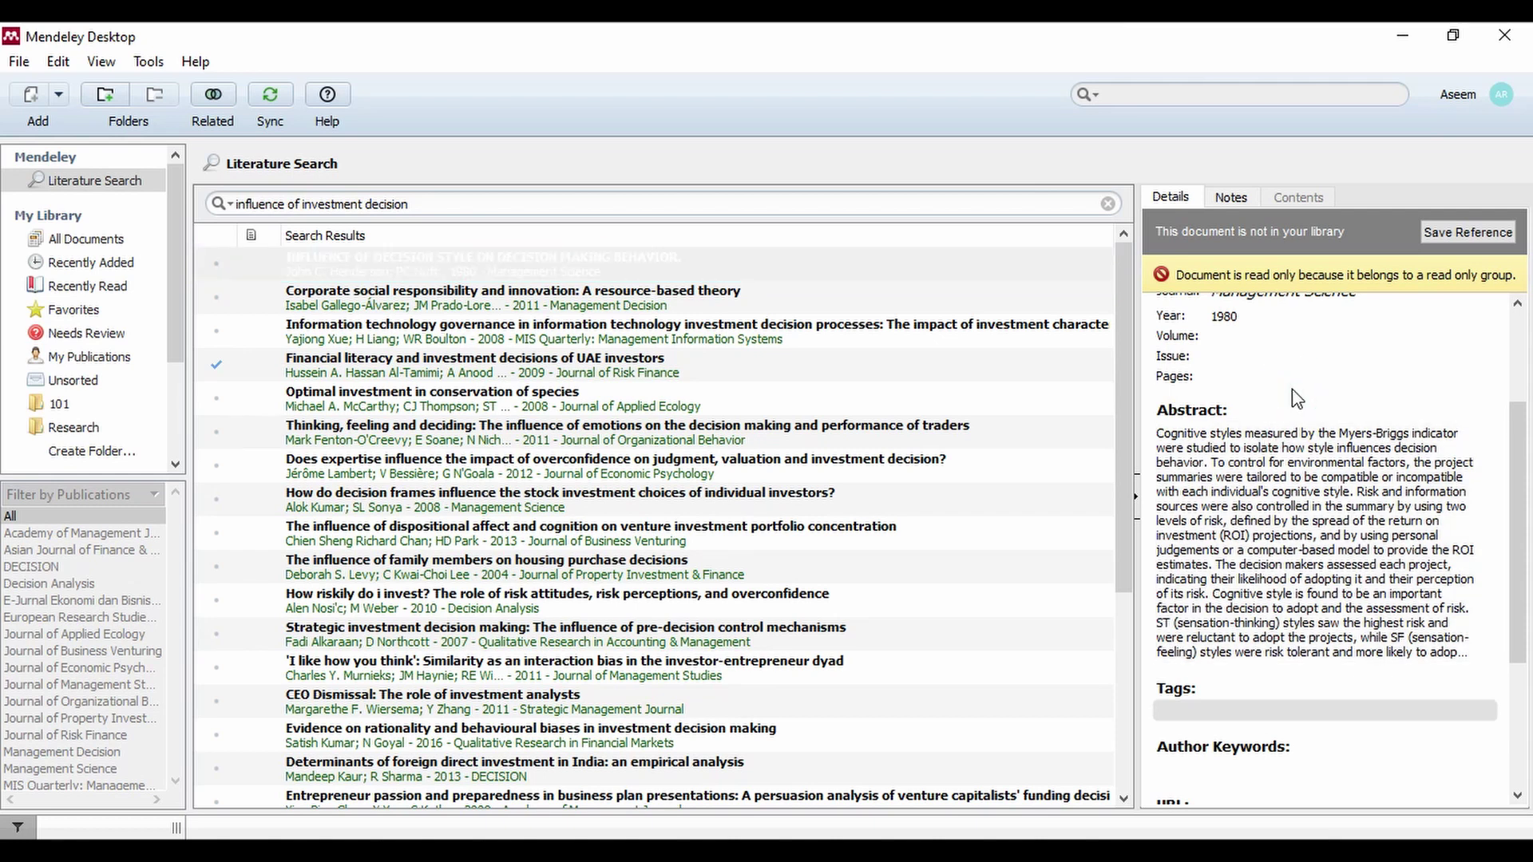
scroll(1317, 367, "down", 1)
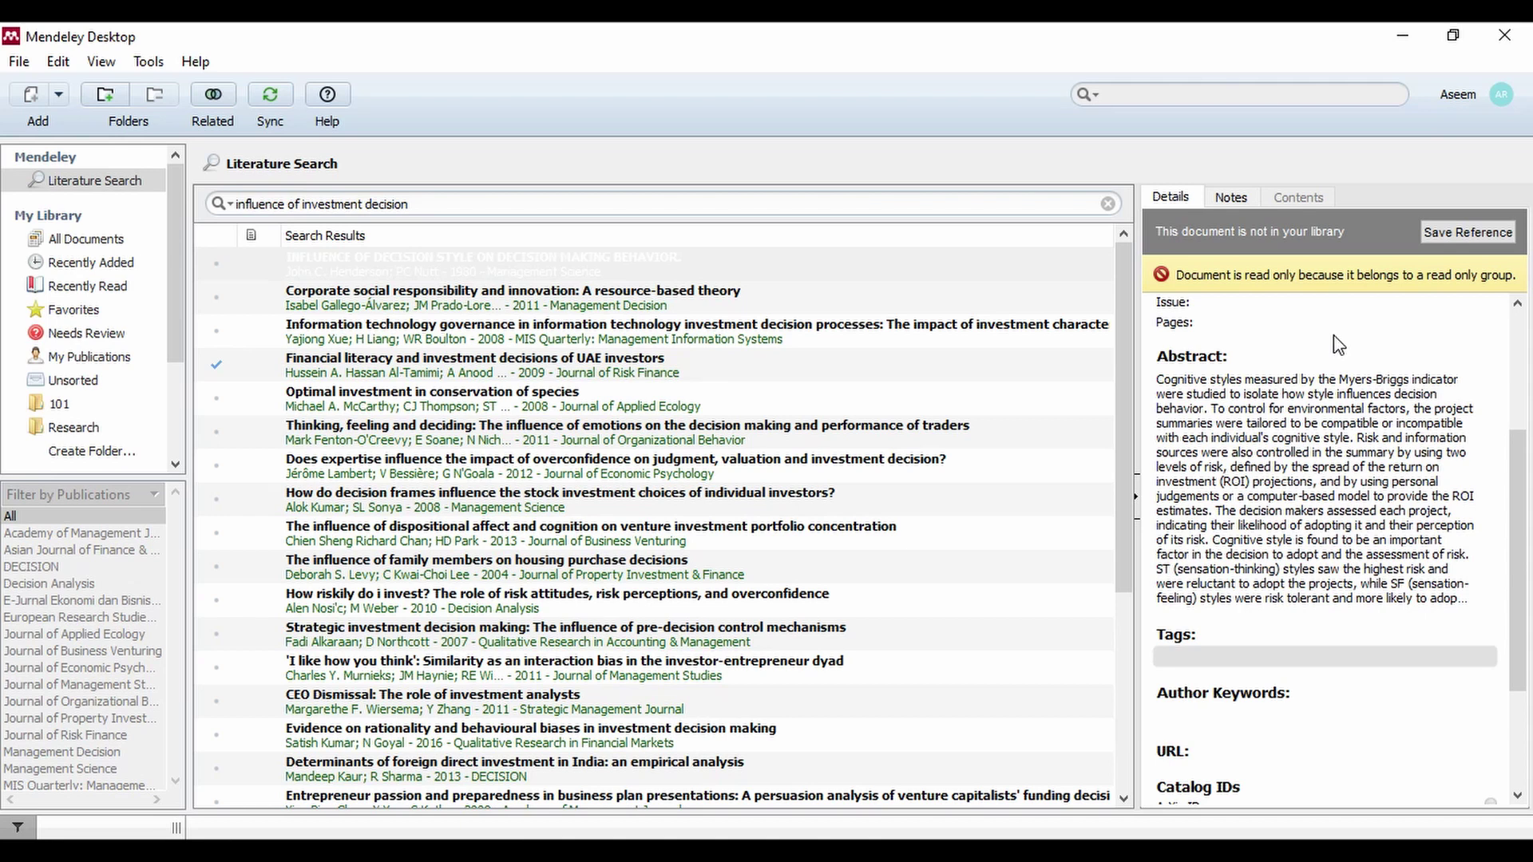
scroll(1339, 345, "down", 2)
scroll(1339, 345, "down", 1)
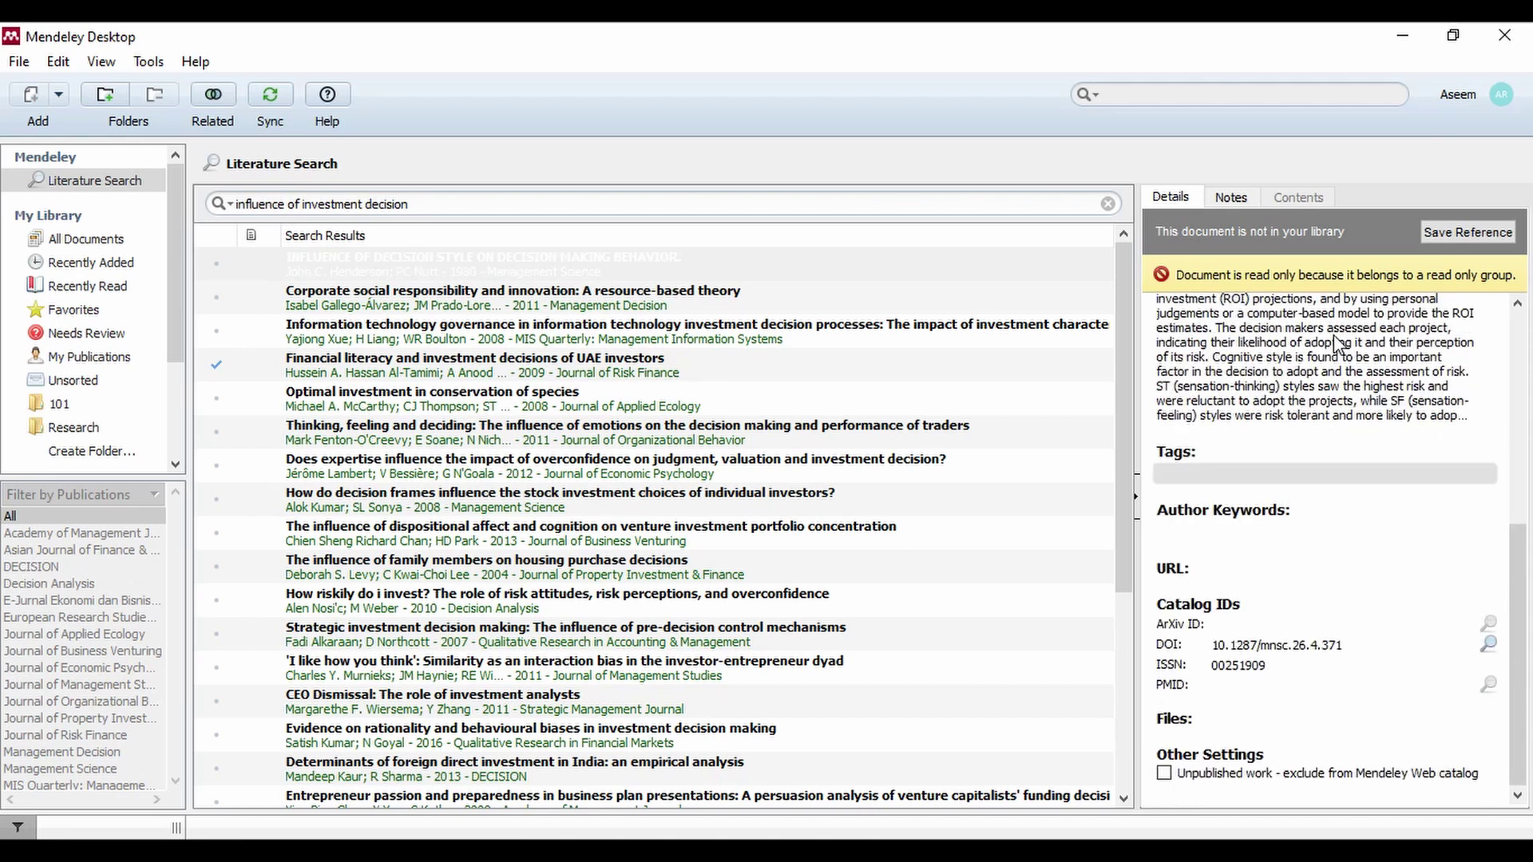
left_click(1450, 222)
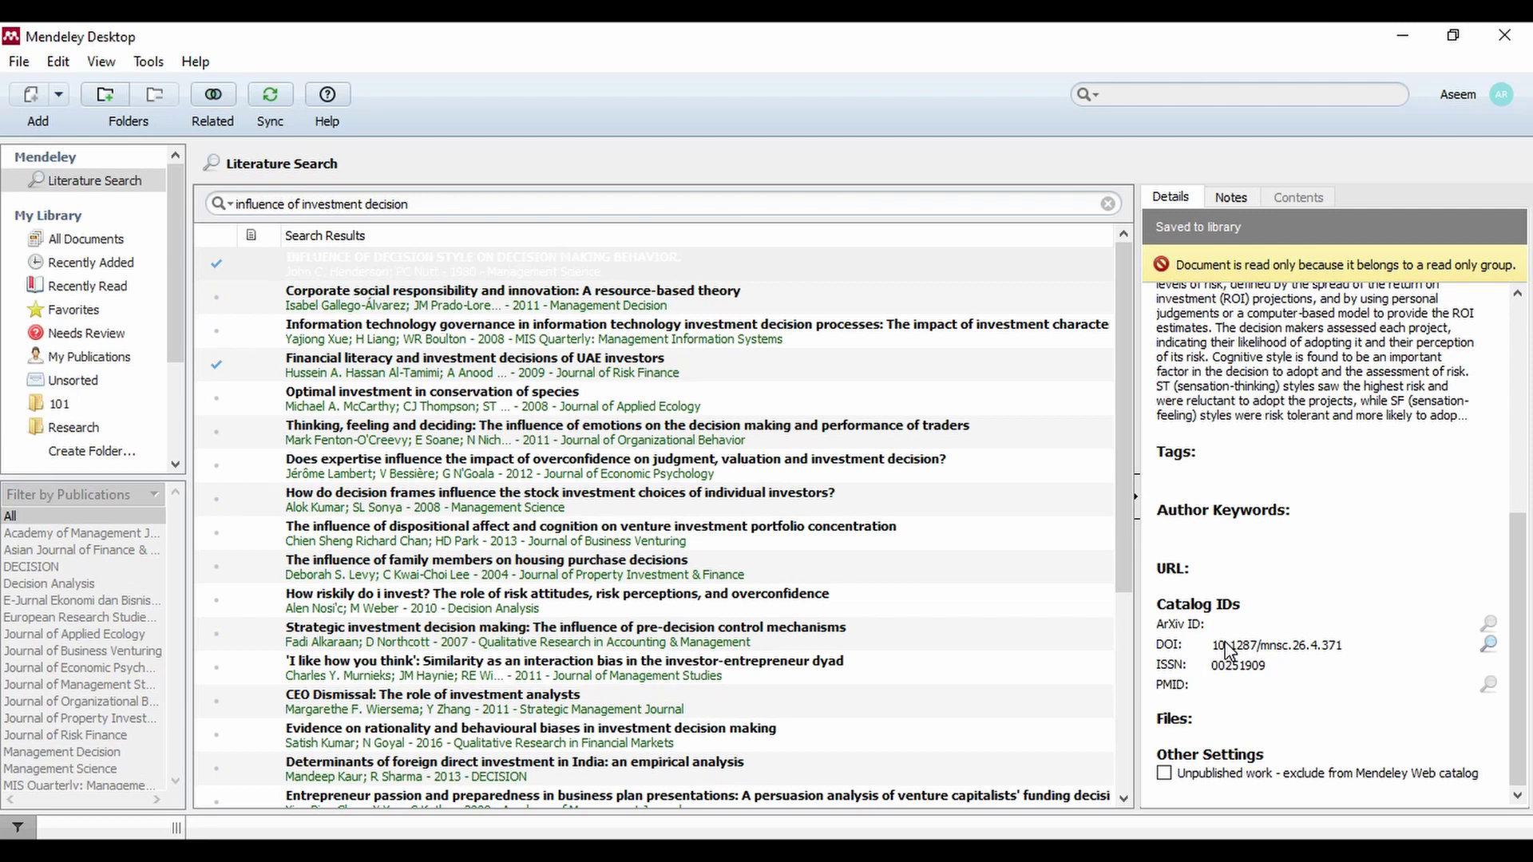
Step: Copy the saved paper's DOI, 10.1287/mnsc.26.4.371, and use it to open the paper on sci-hub.tw in Chrome
left_click_drag(1213, 647, 1355, 648)
key("ctrl+c")
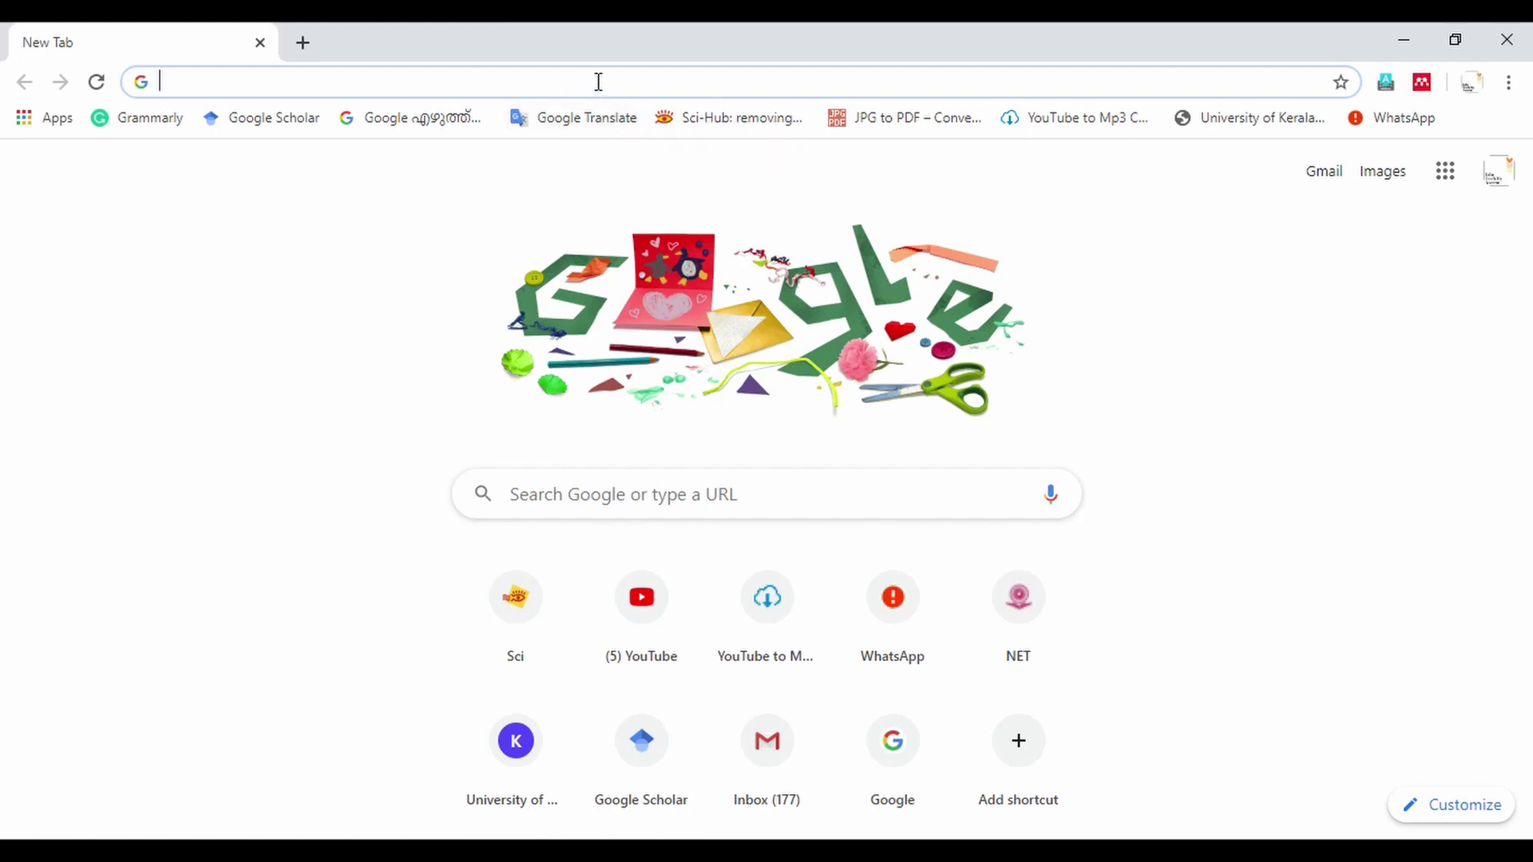
type("sci")
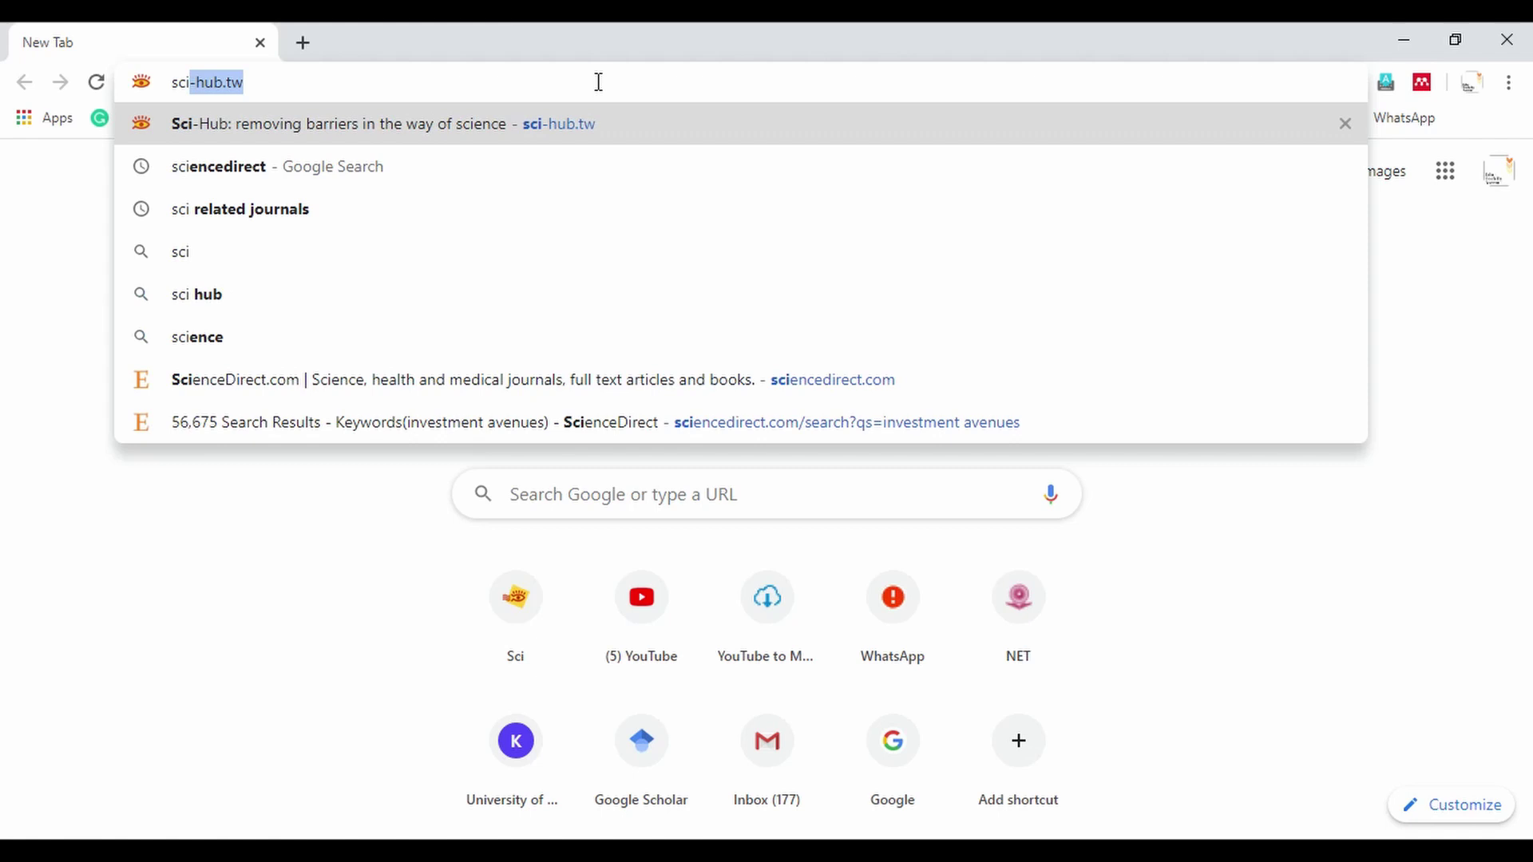
key("Return")
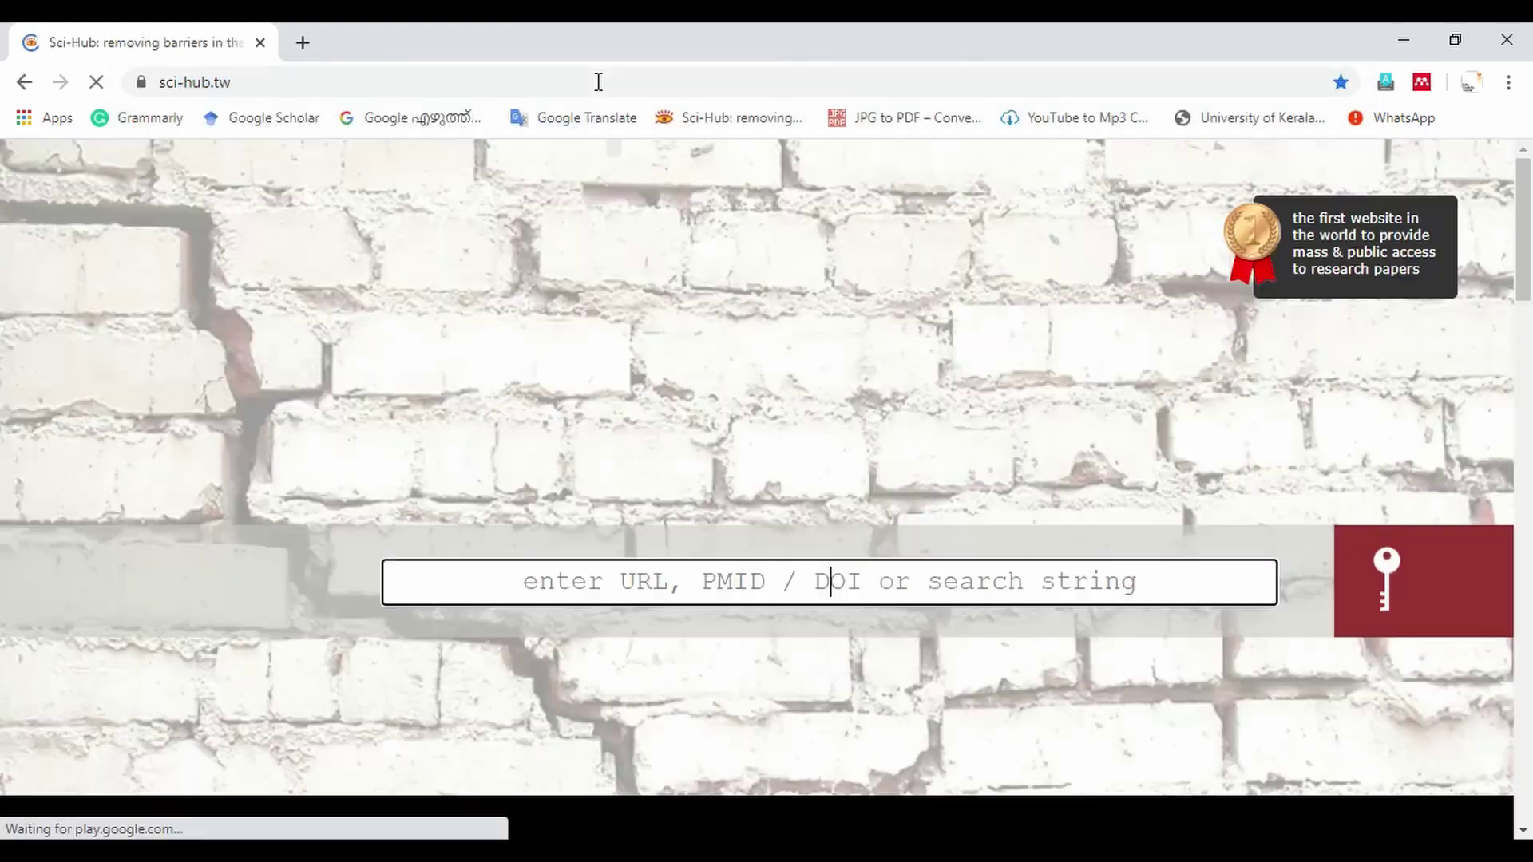
left_click(563, 581)
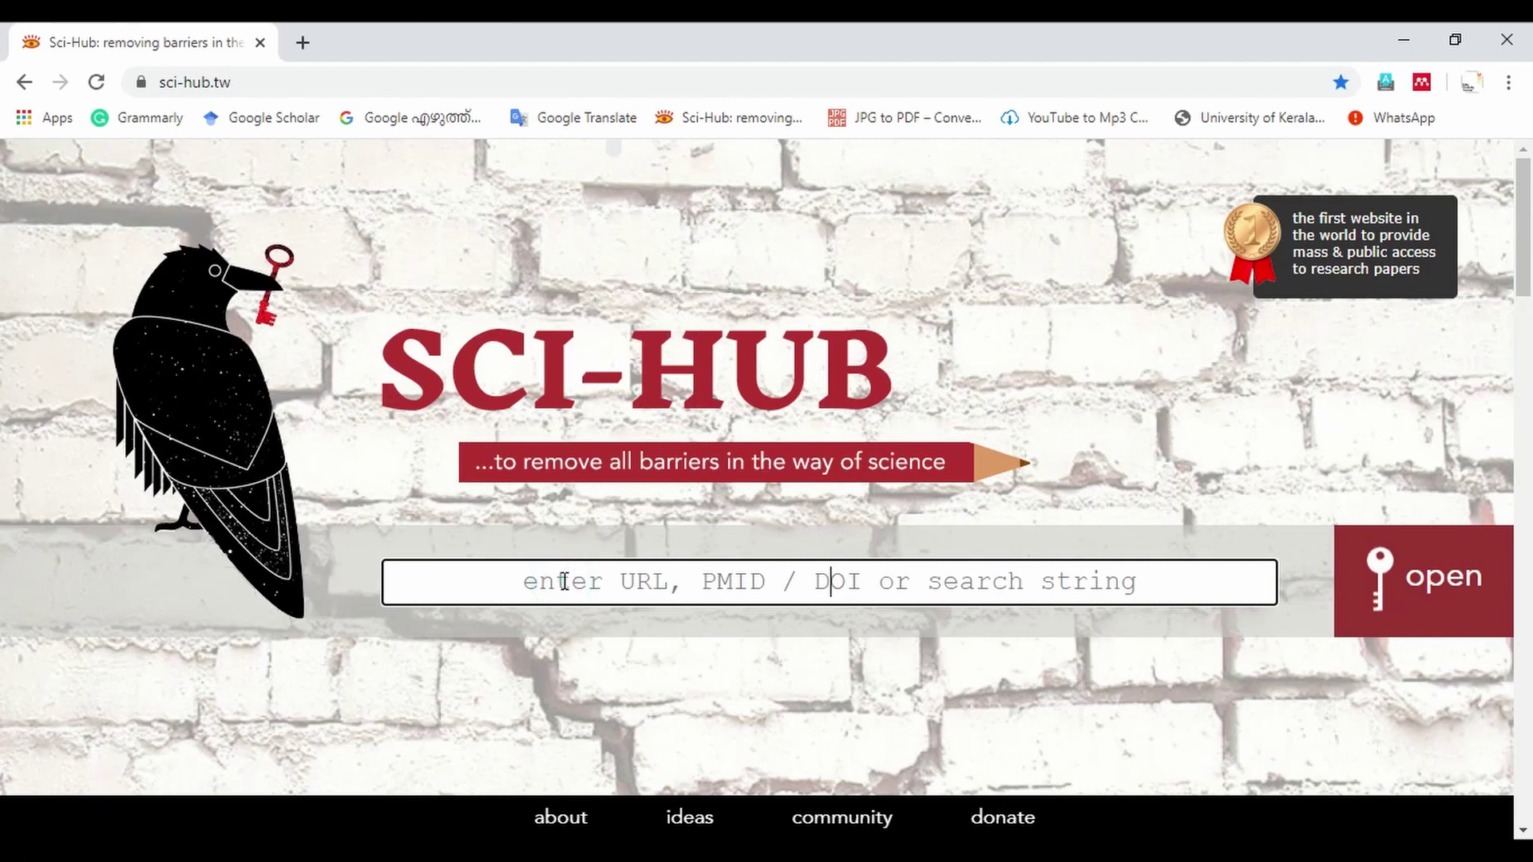
key("ctrl+v")
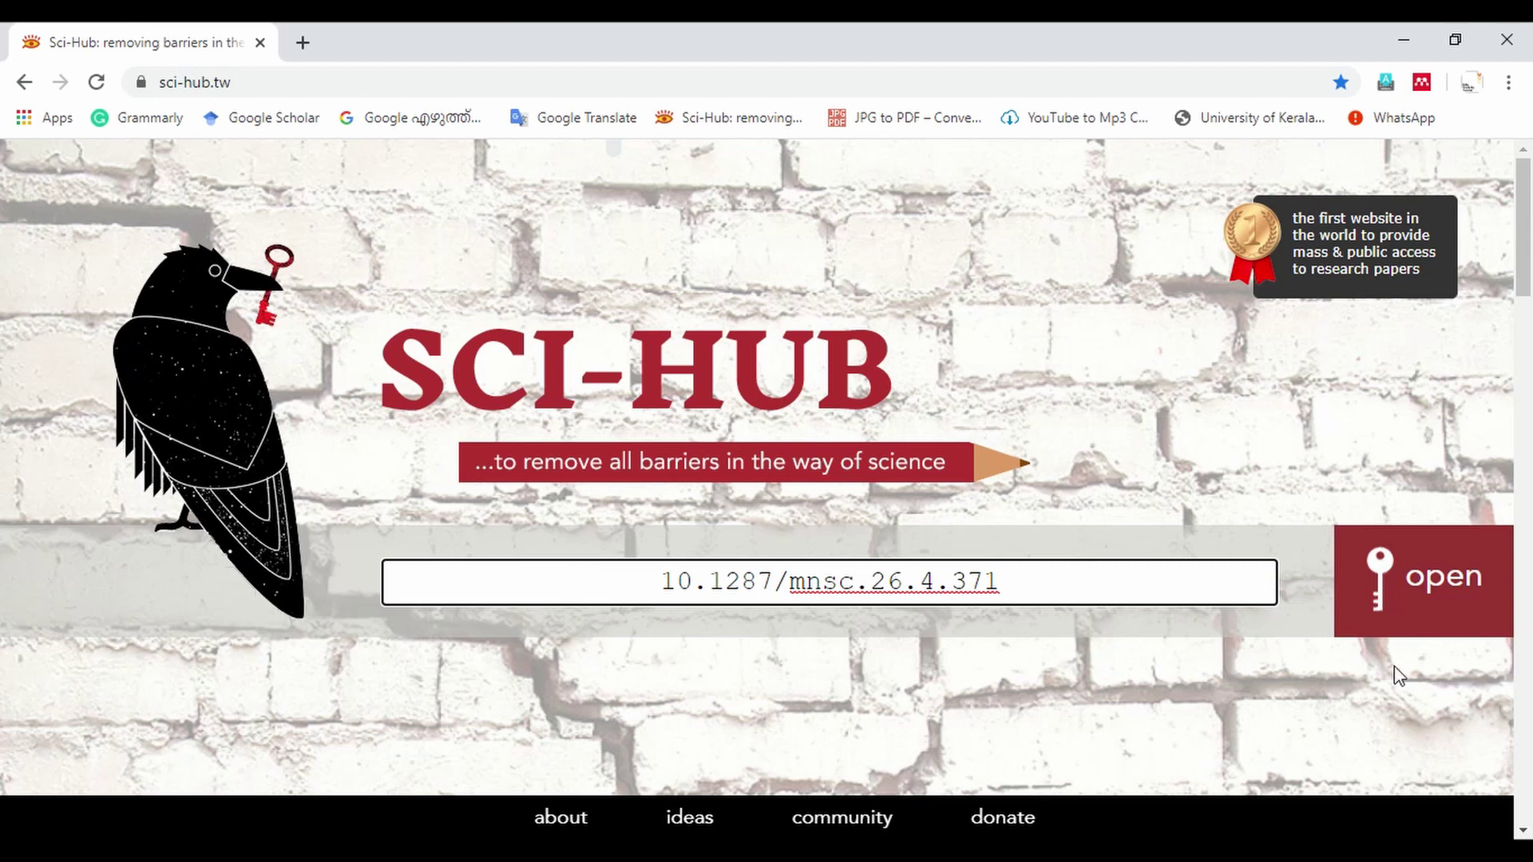
left_click(1469, 590)
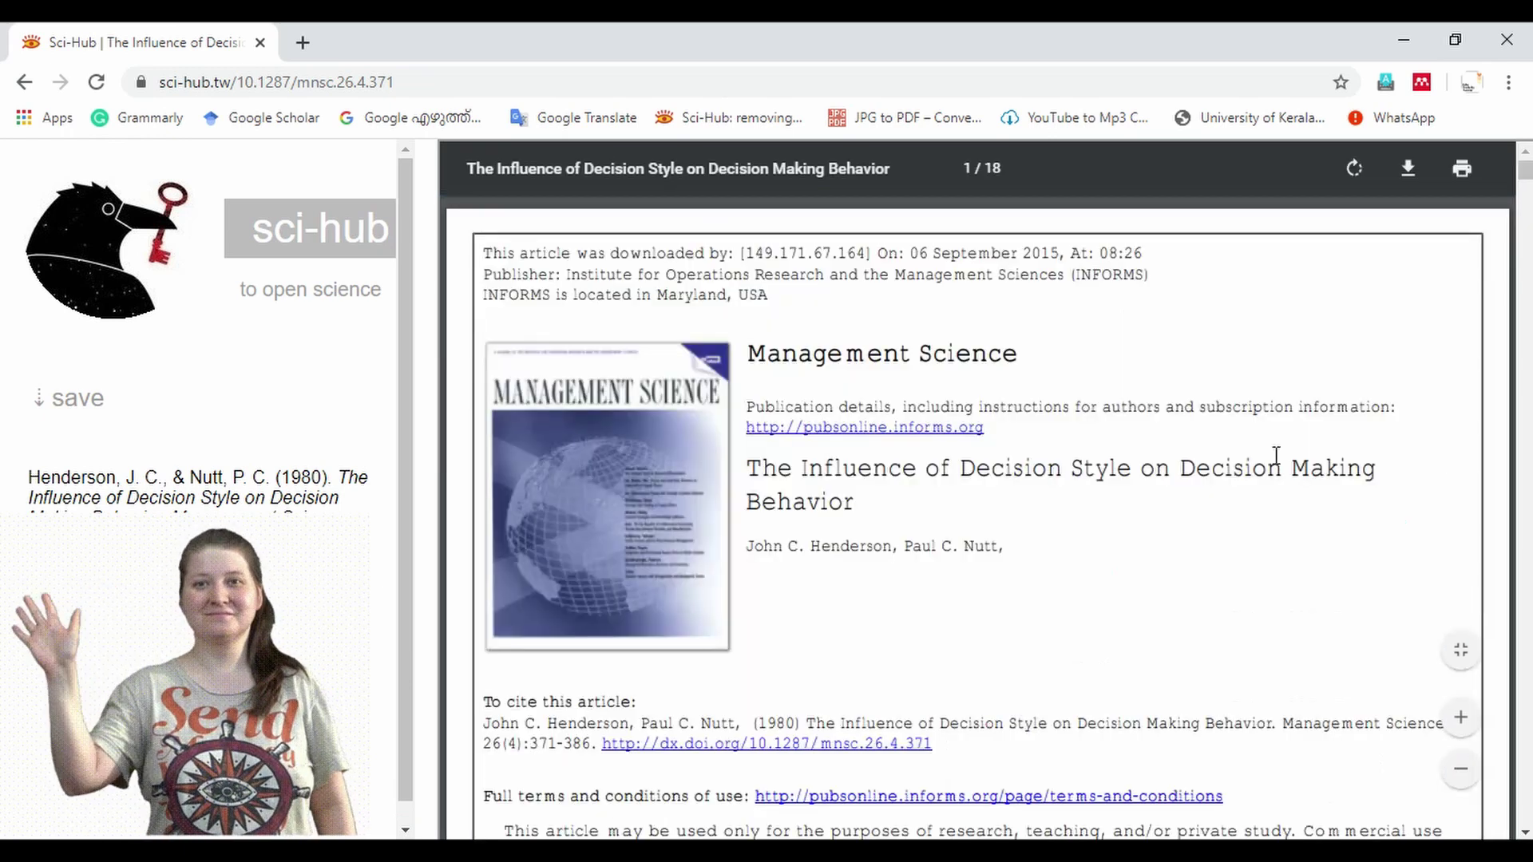
Step: Save the opened paper as a PDF in Documents twice, as henderson1980 and henderson1980 (1)
left_click(1203, 339)
right_click(1202, 341)
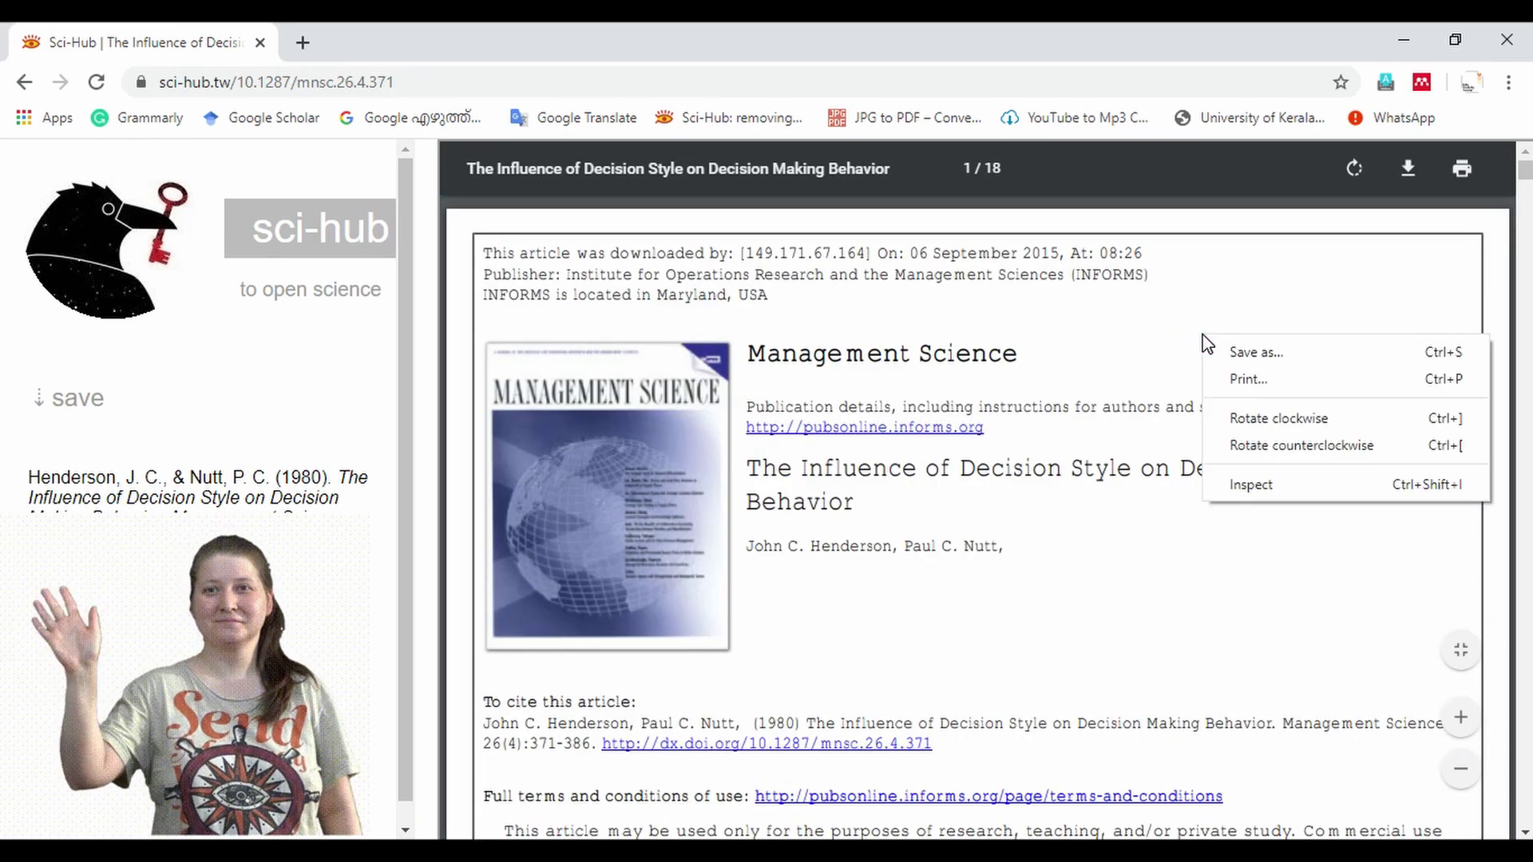
left_click(1236, 357)
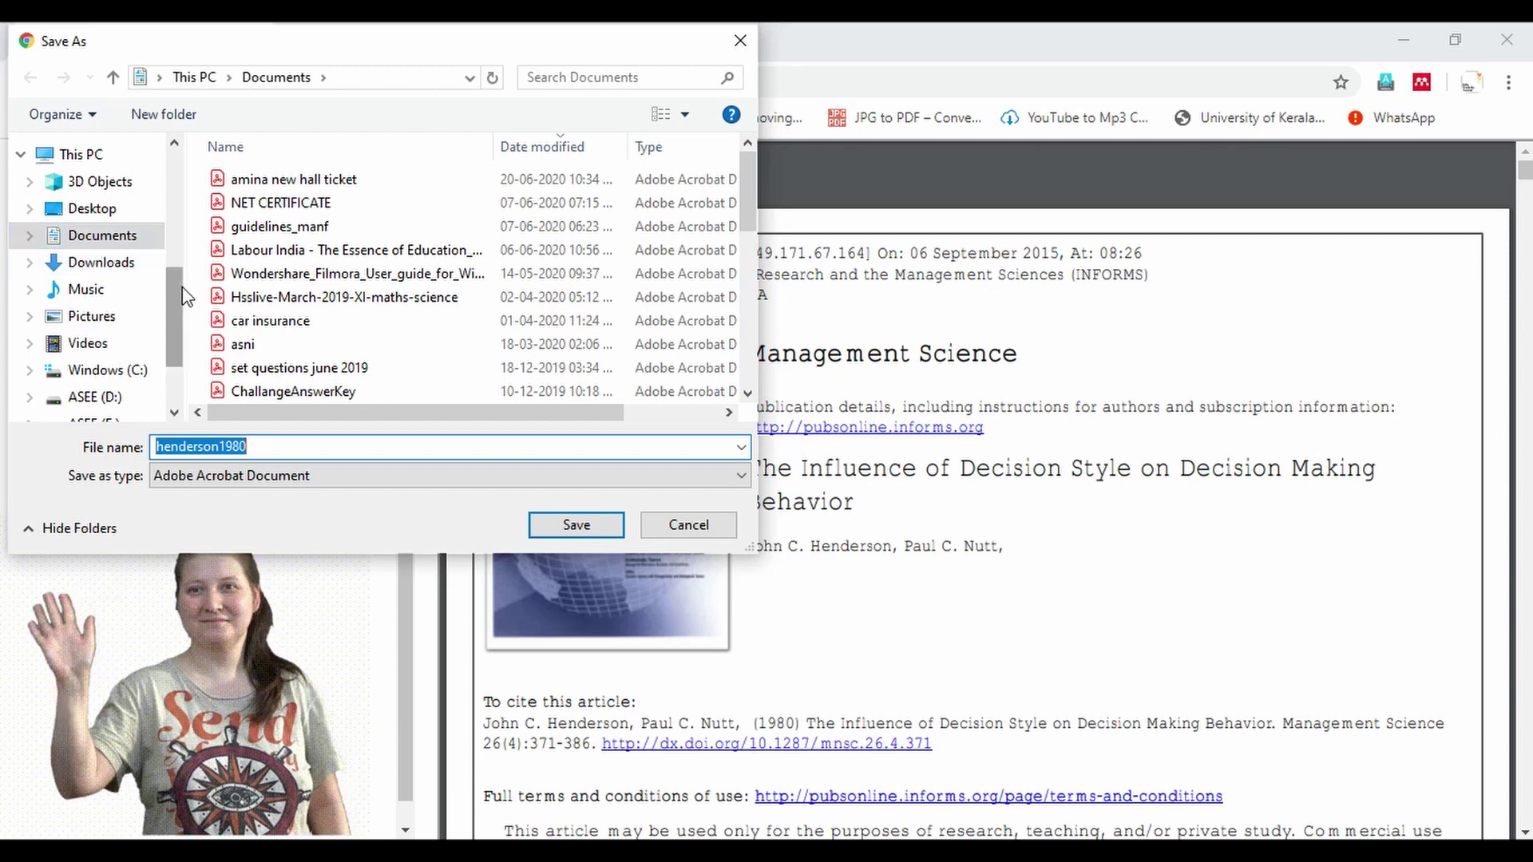
left_click(543, 523)
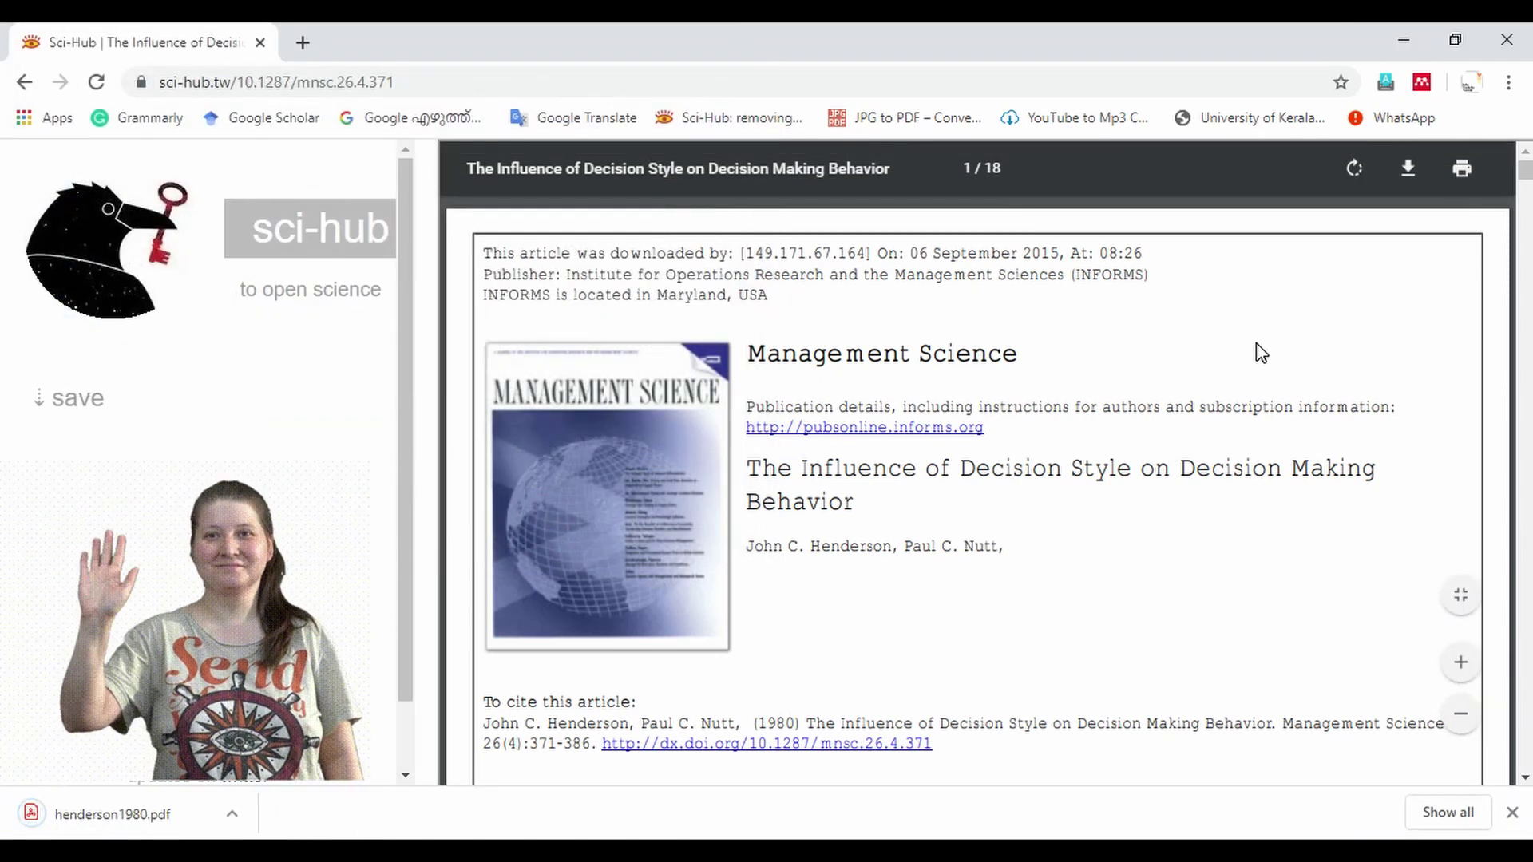
left_click(1416, 182)
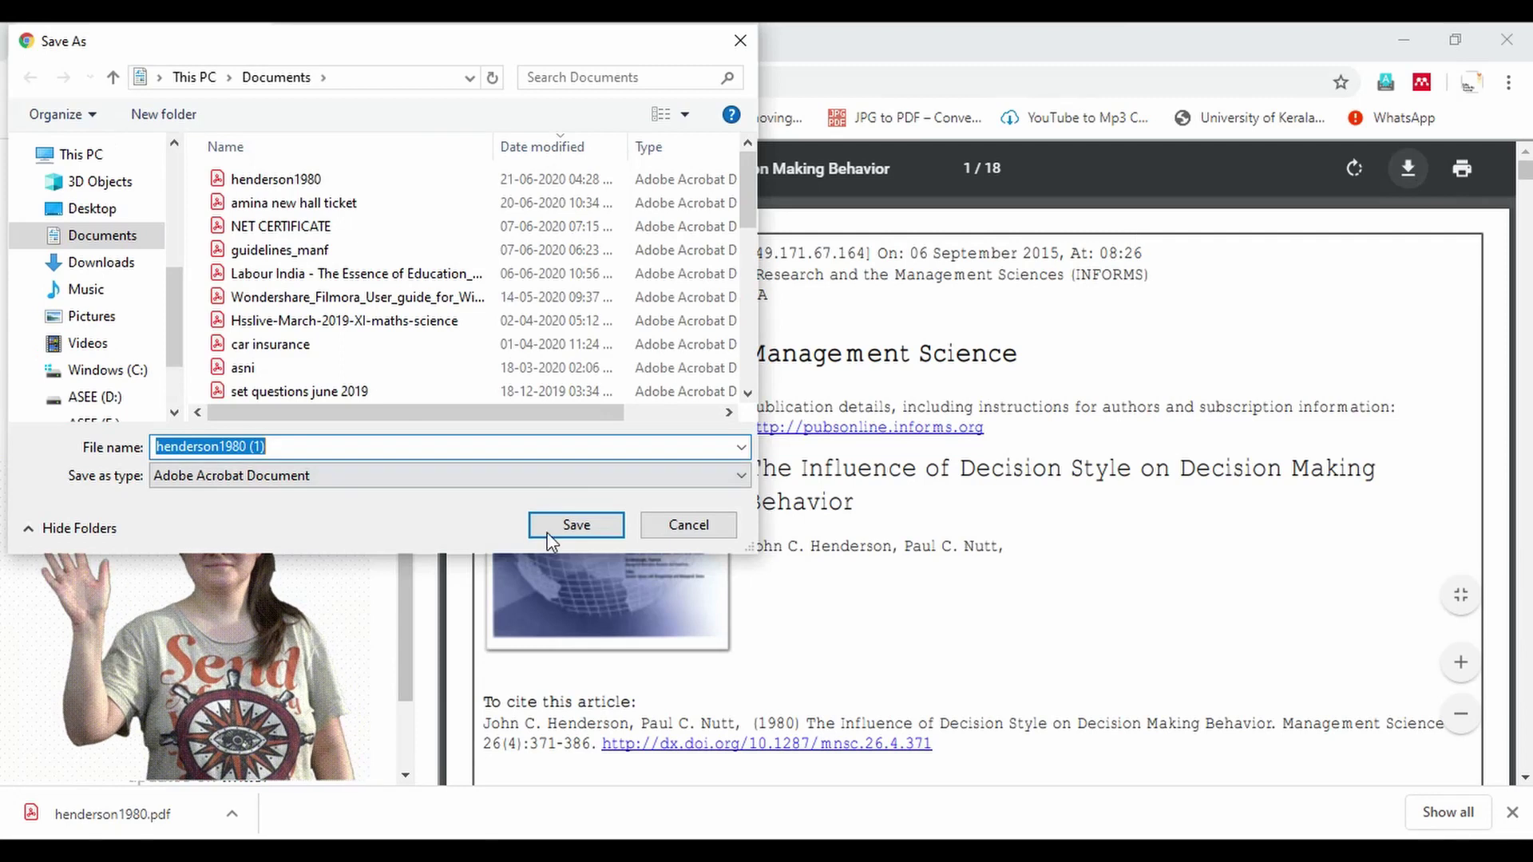
left_click(574, 527)
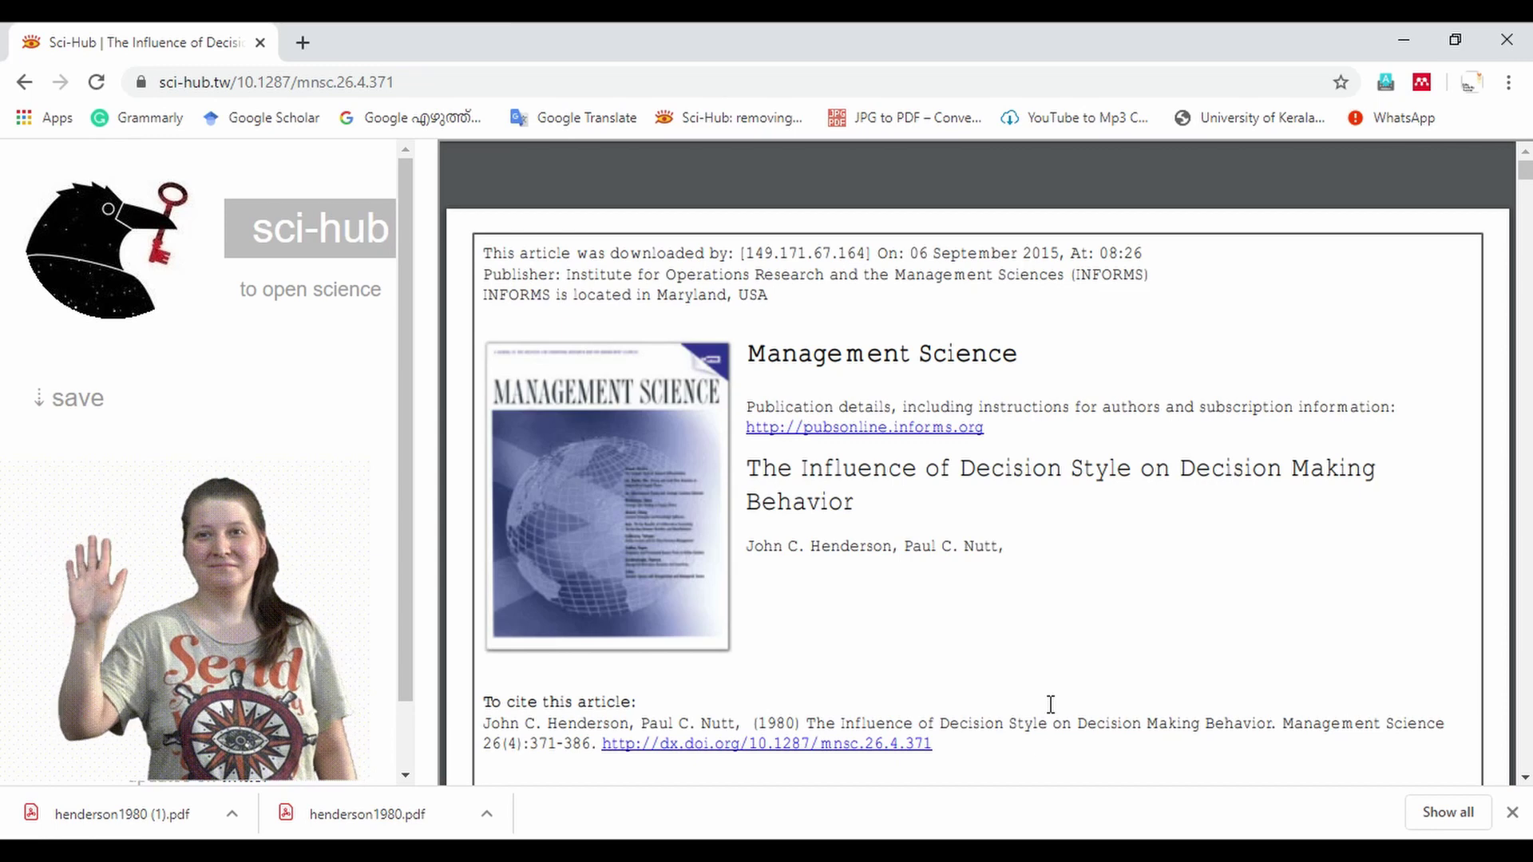
Step: Switch back to Mendeley, review "Strategic investment decision making: The influence of pre-decision control mechanisms" and copy its DOI
left_click(872, 851)
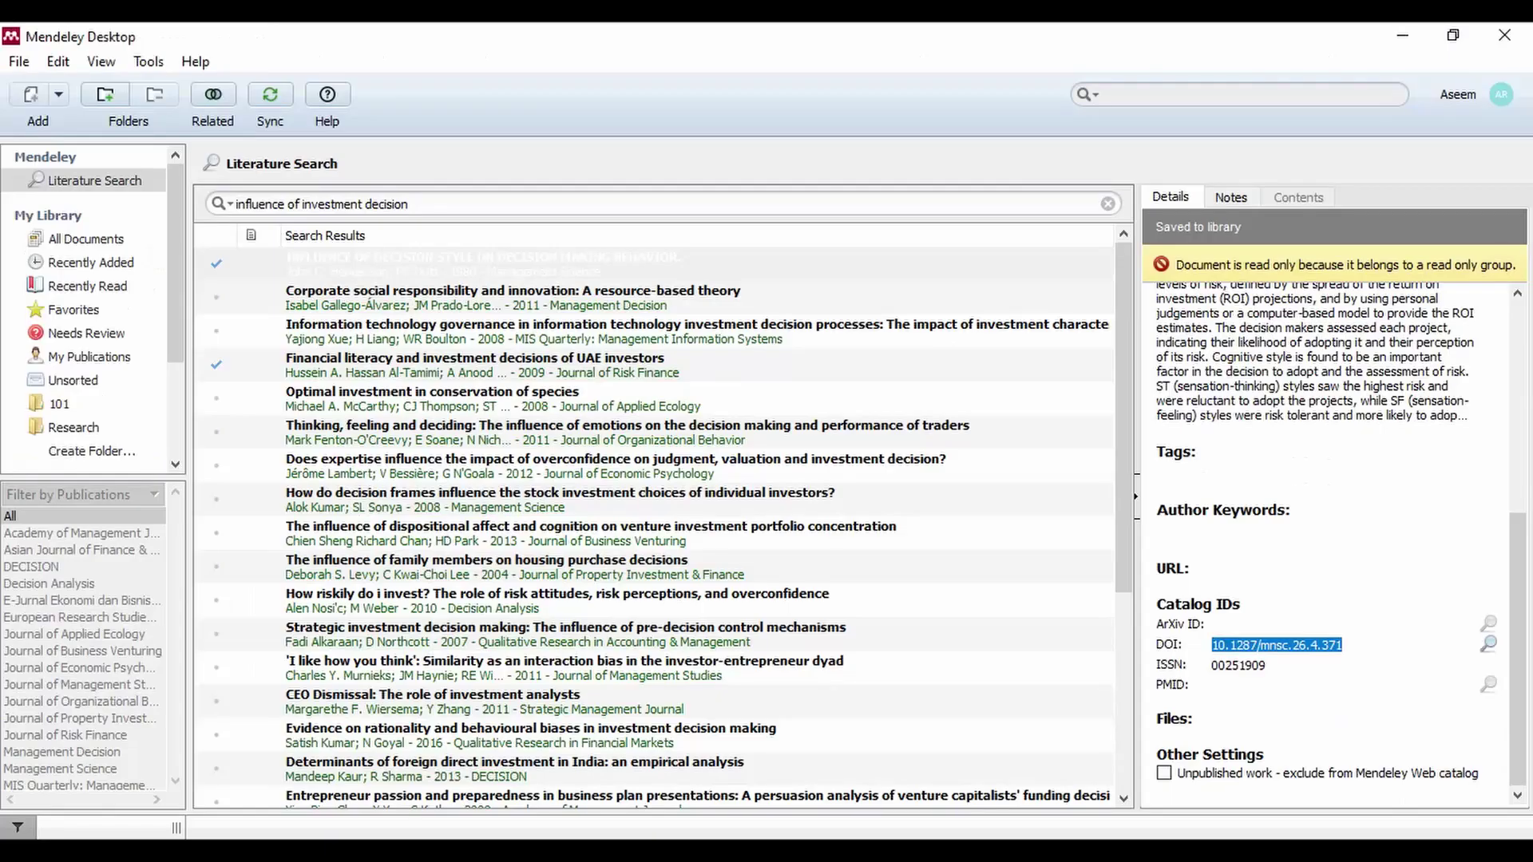
left_click(408, 640)
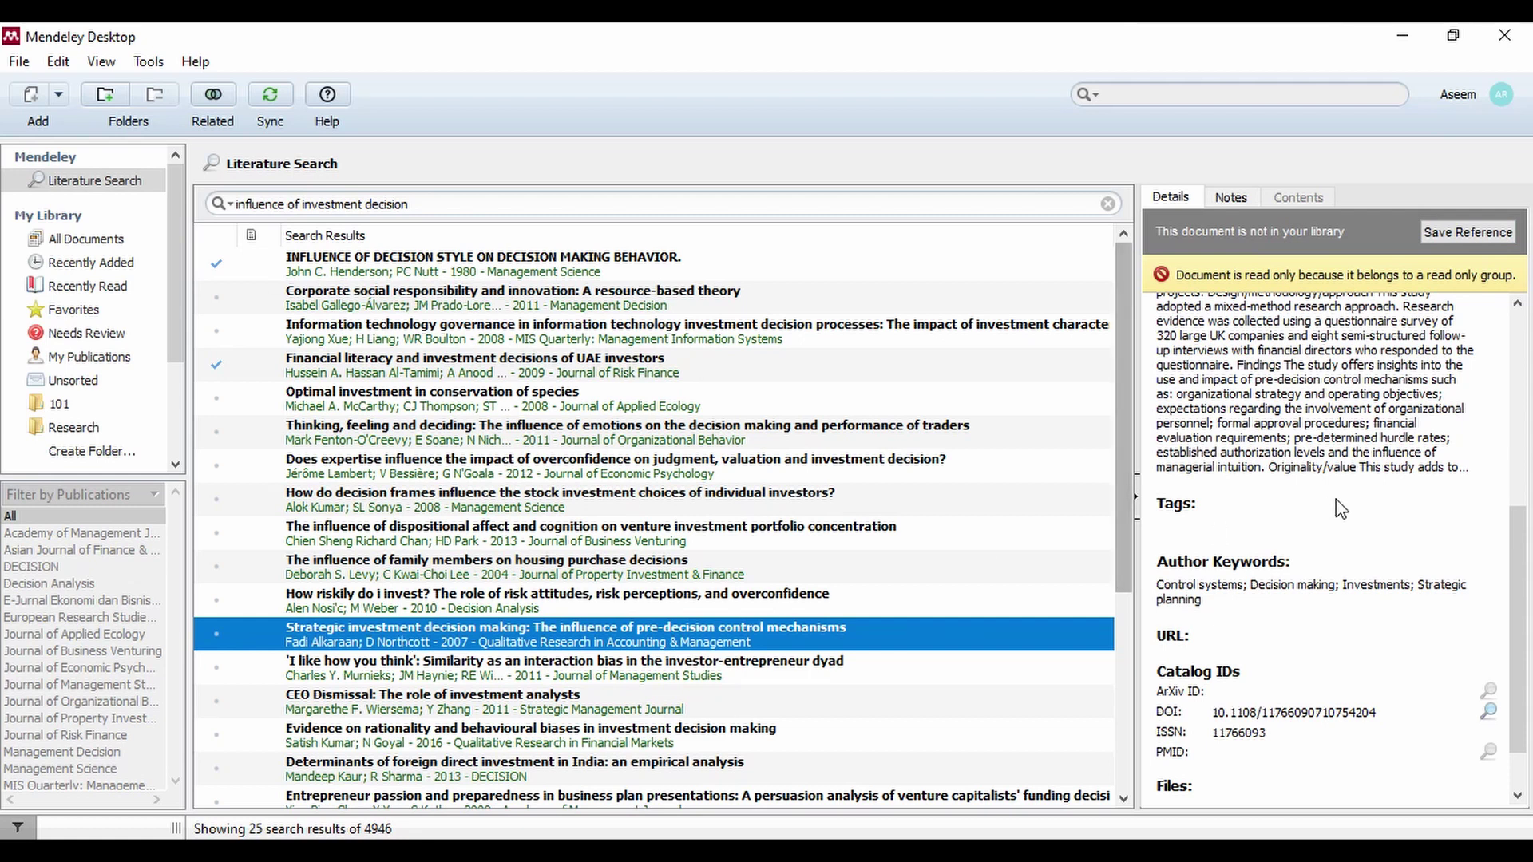
scroll(1335, 500, "up", 5)
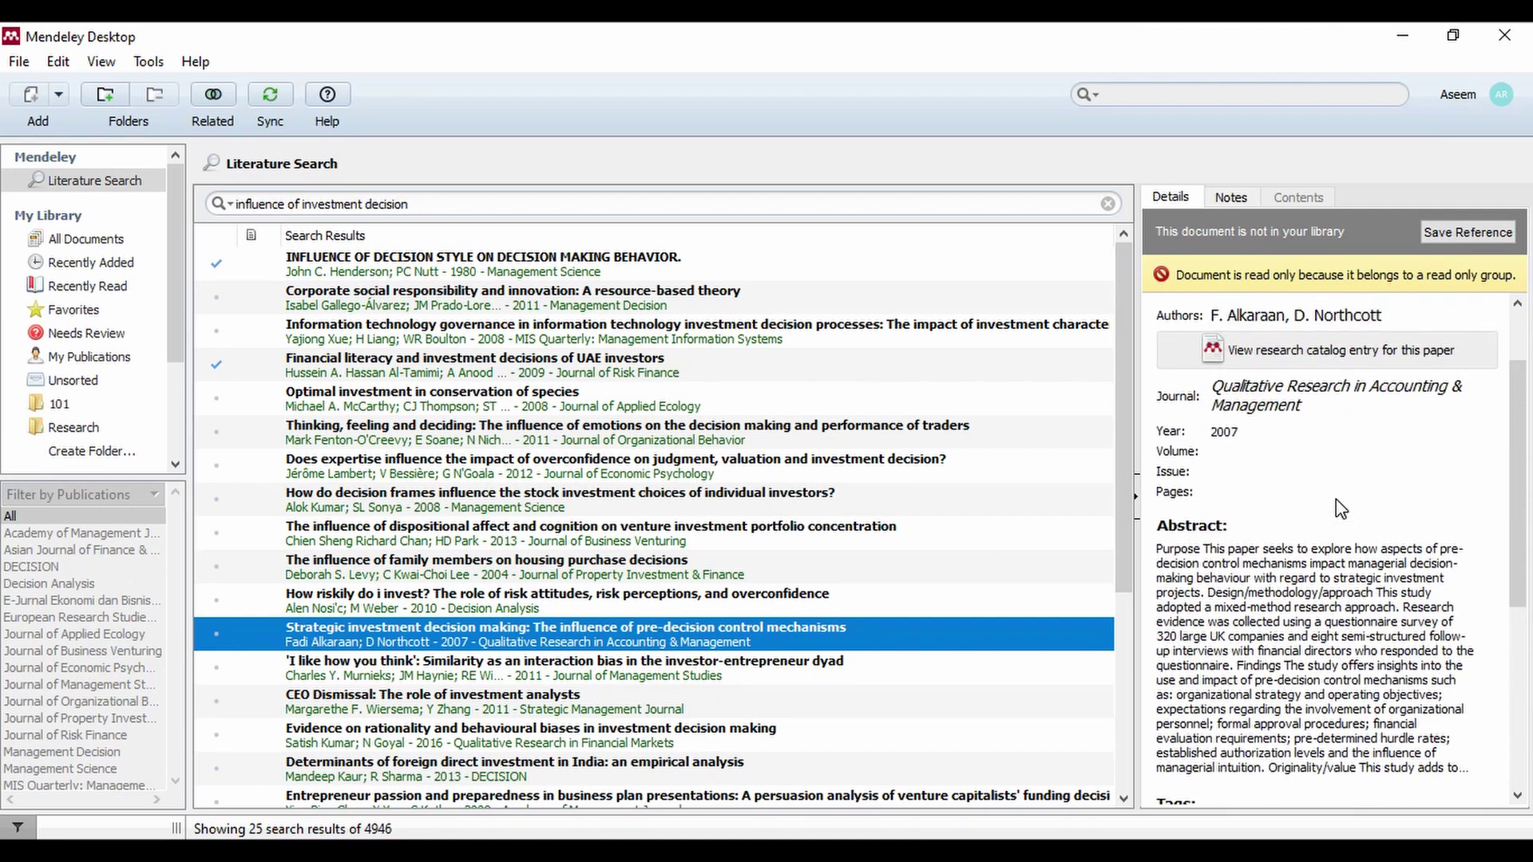
scroll(1336, 502, "up", 2)
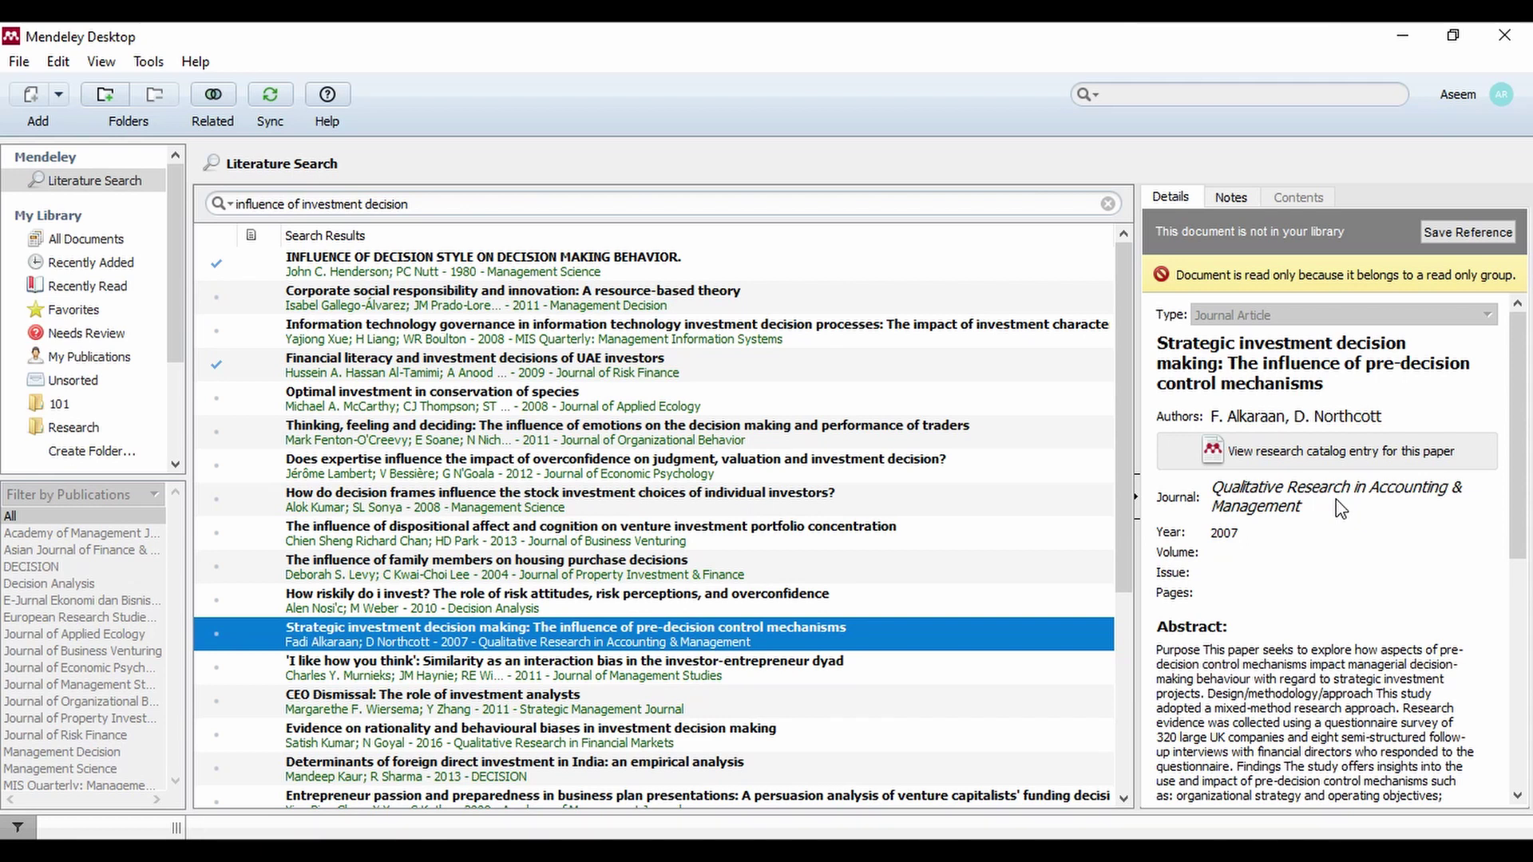
scroll(1340, 509, "down", 9)
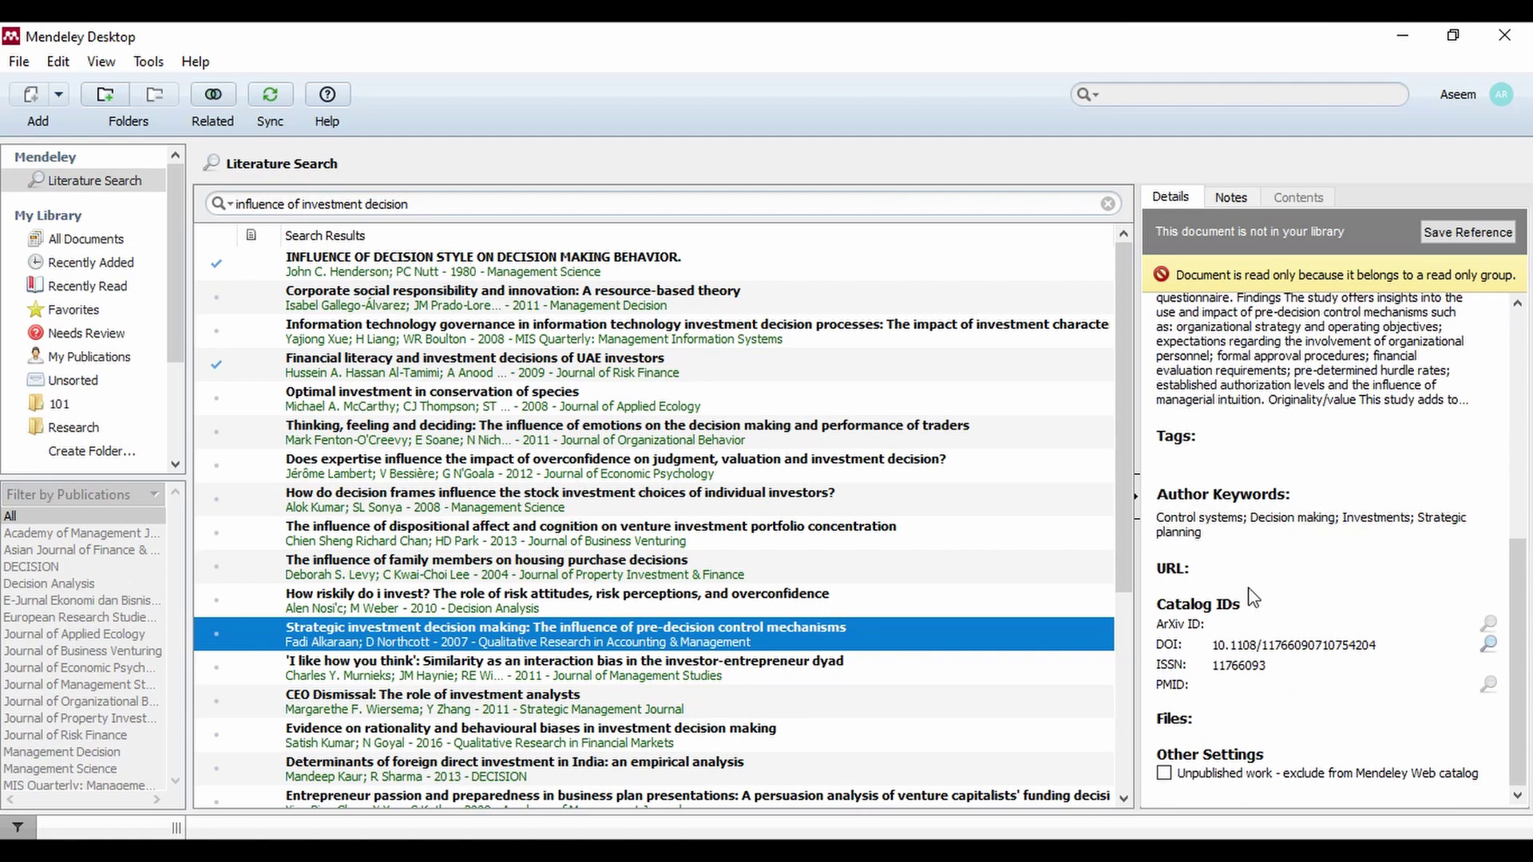
left_click(1240, 651)
key("ctrl+c")
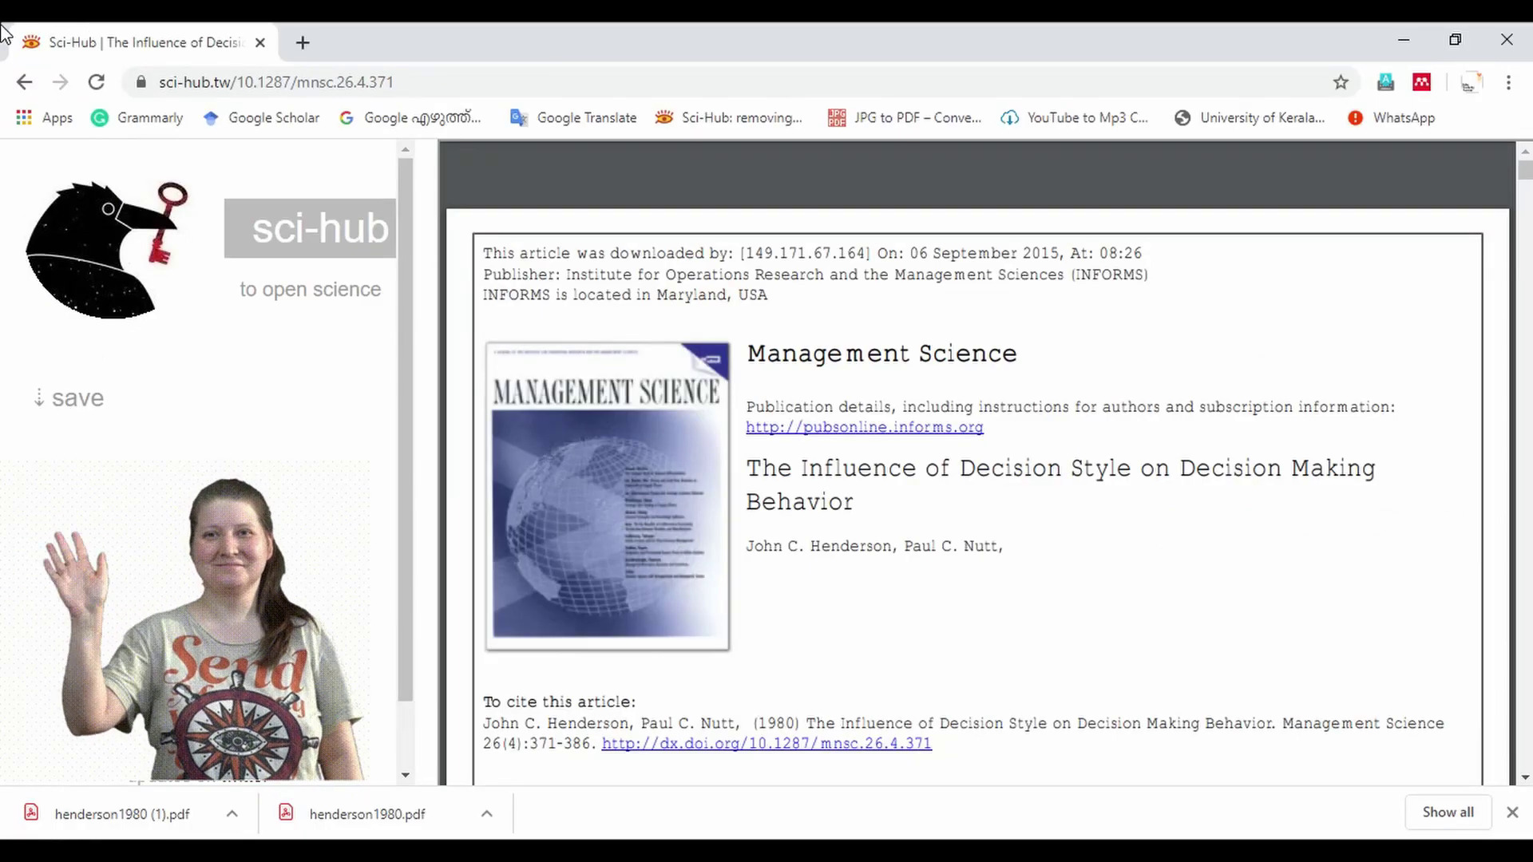
left_click(24, 82)
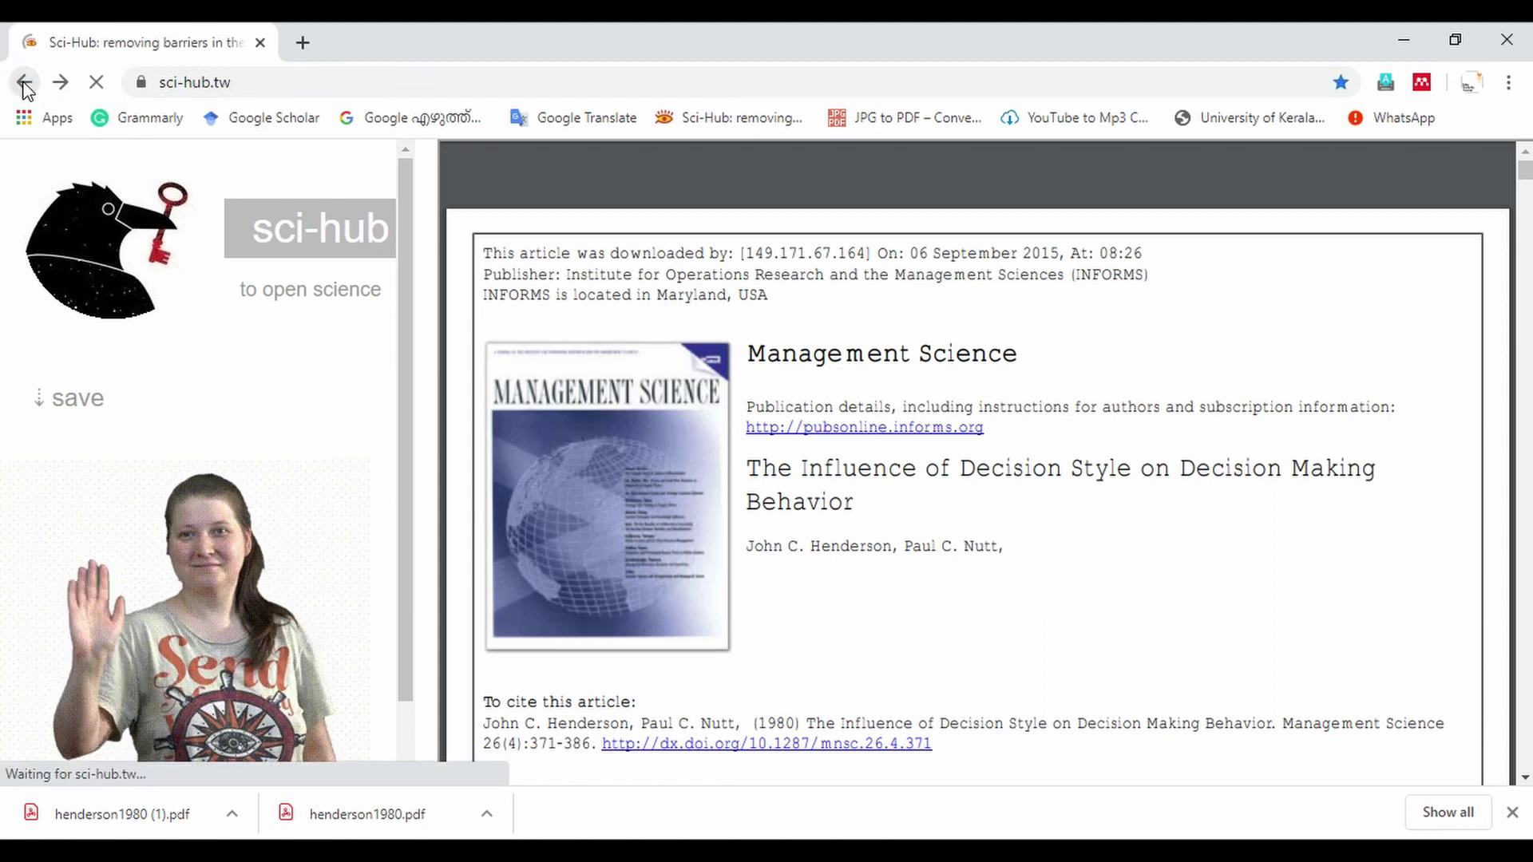
left_click(474, 538)
key("ctrl+v")
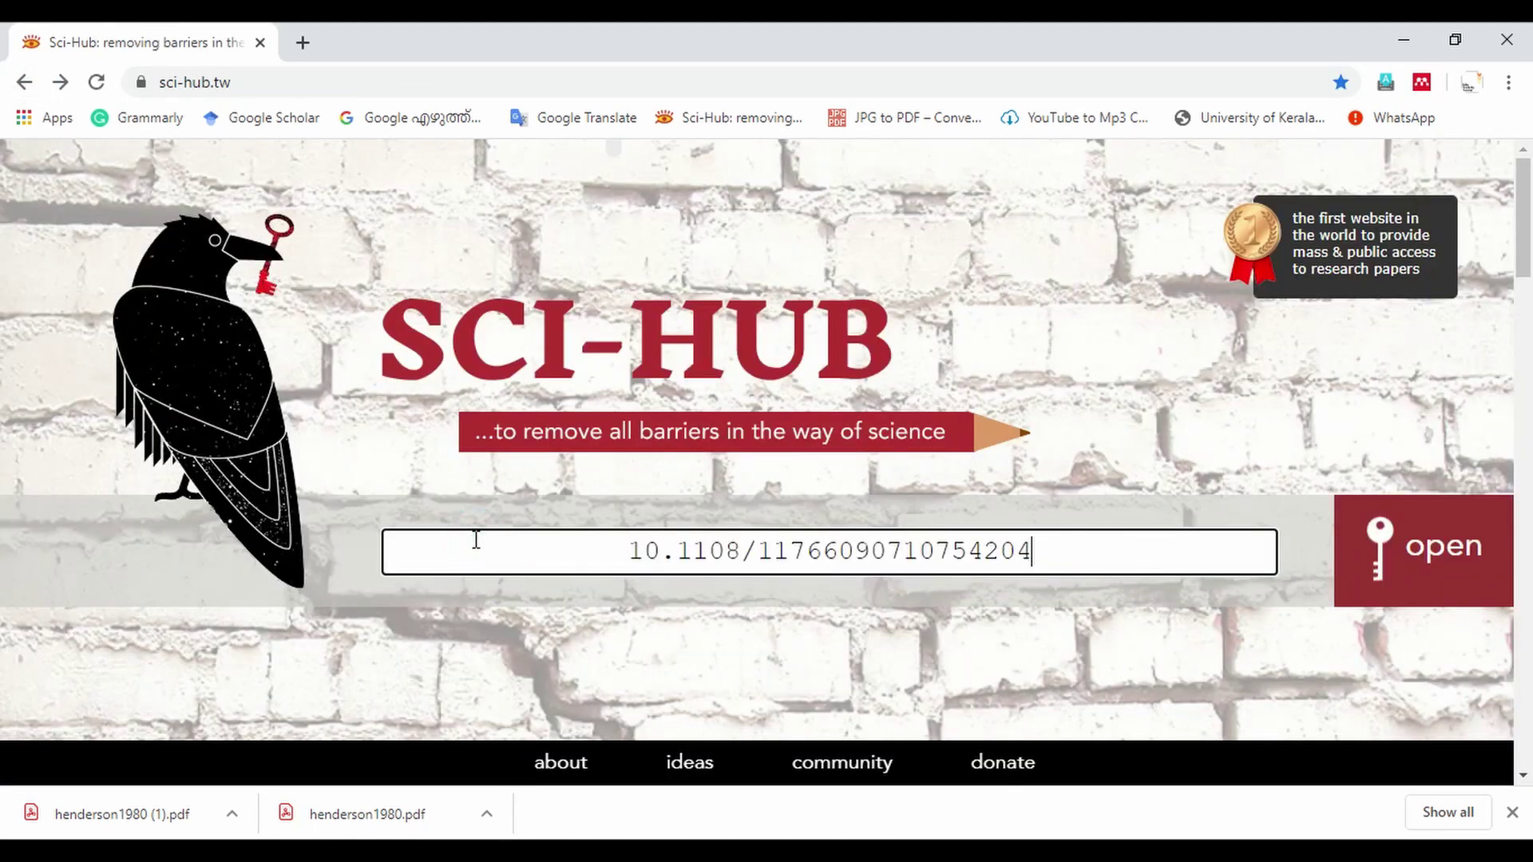
left_click(1355, 551)
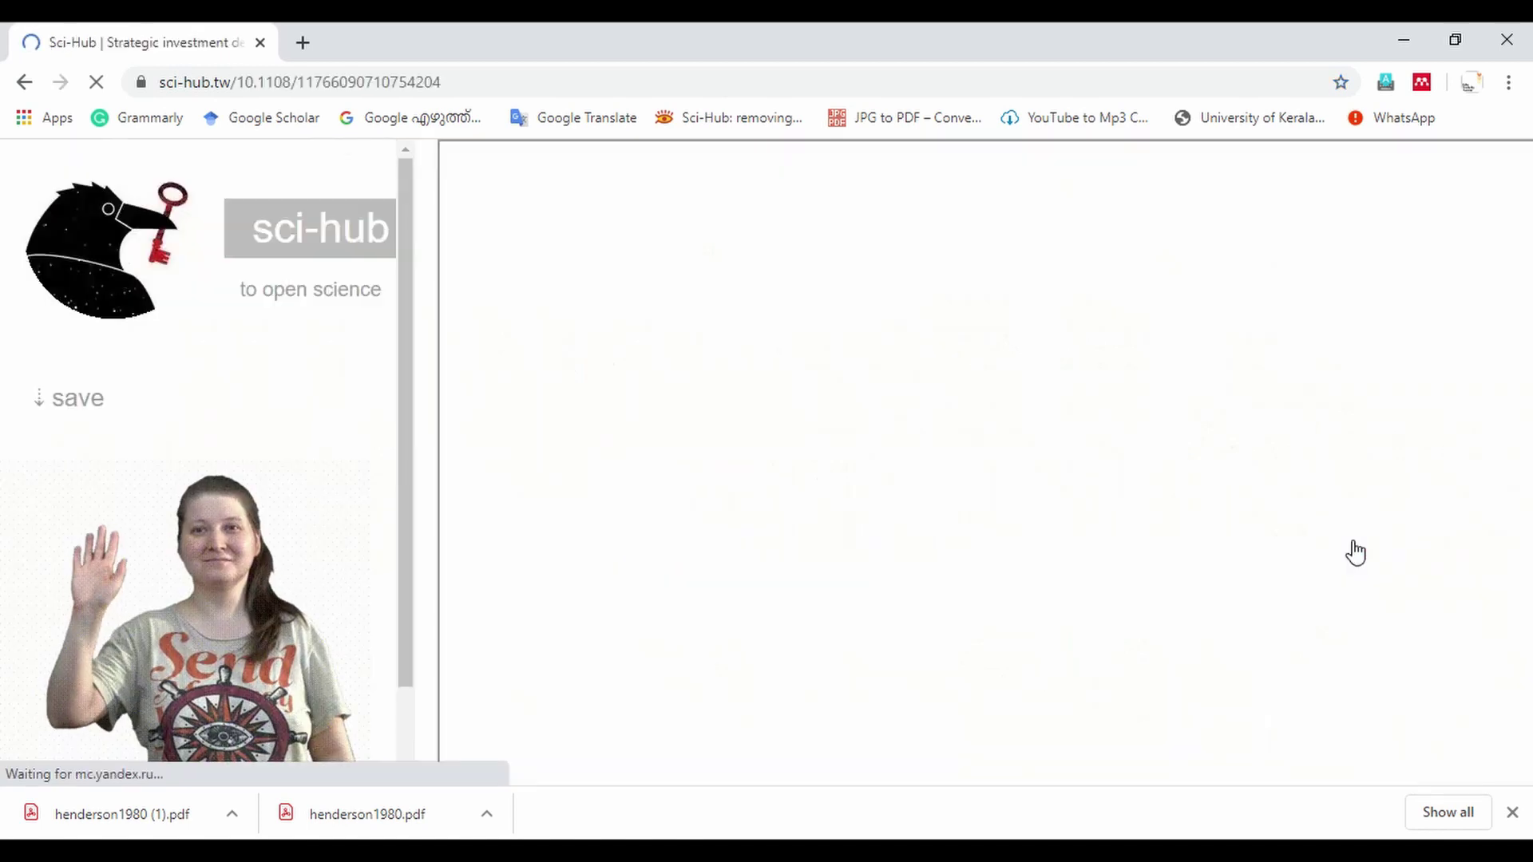